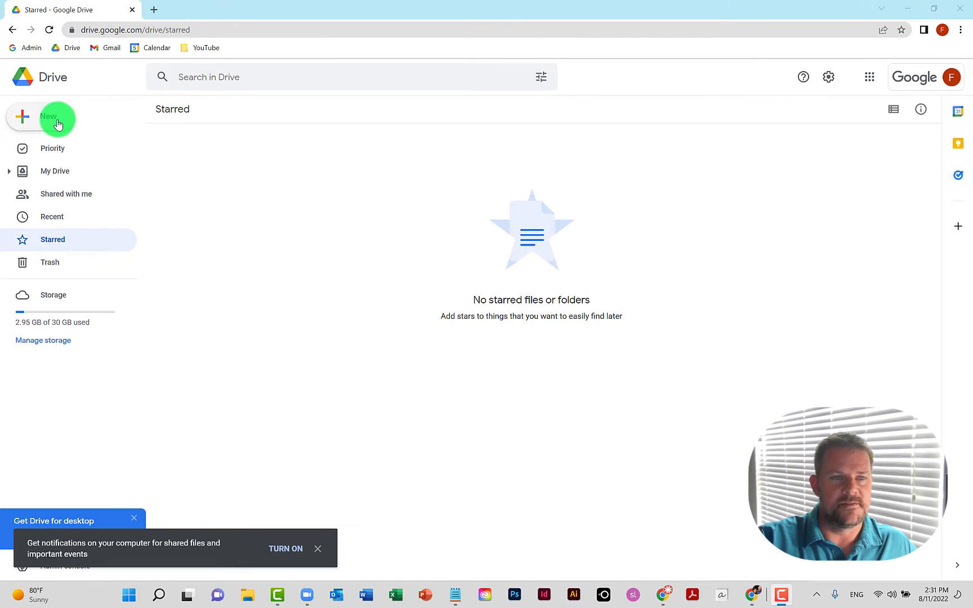
Create a new blank Google Form from Drive and dismiss the text styling tip.
left_click(55, 118)
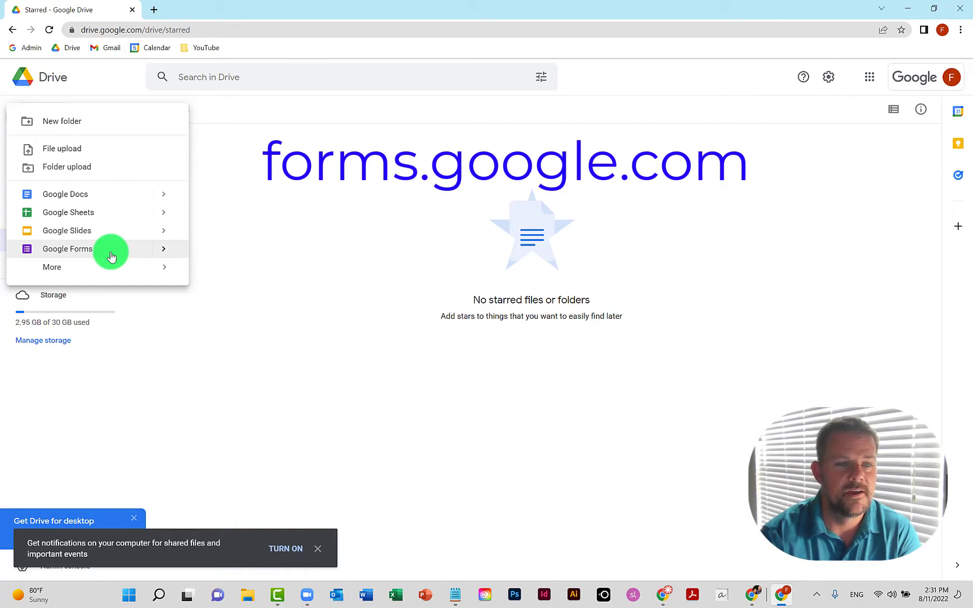
left_click(112, 255)
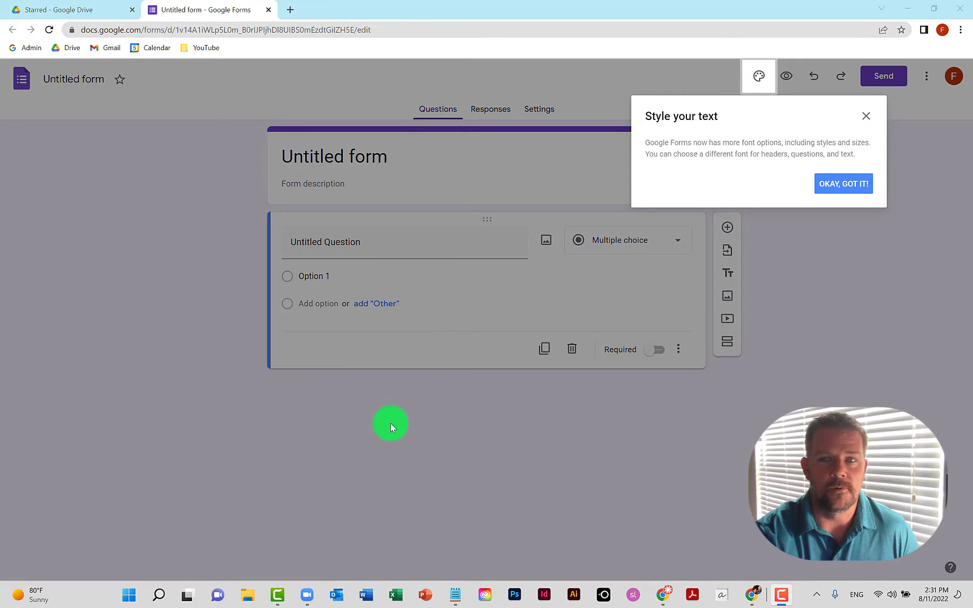
left_click(832, 183)
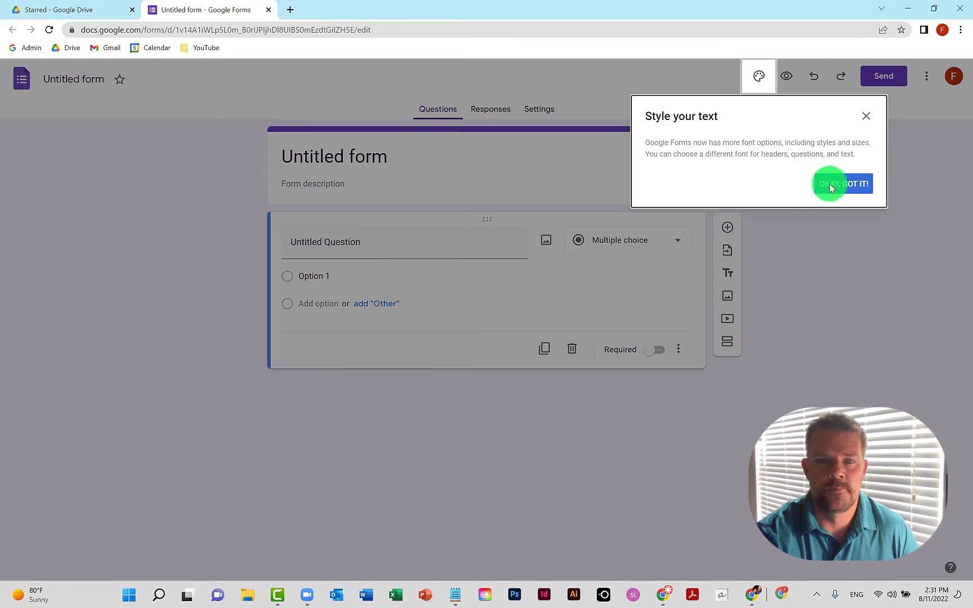
Title the form "Hall Pass Request Q1" and give the form file the same name.
left_click(360, 158)
triple_click(422, 169)
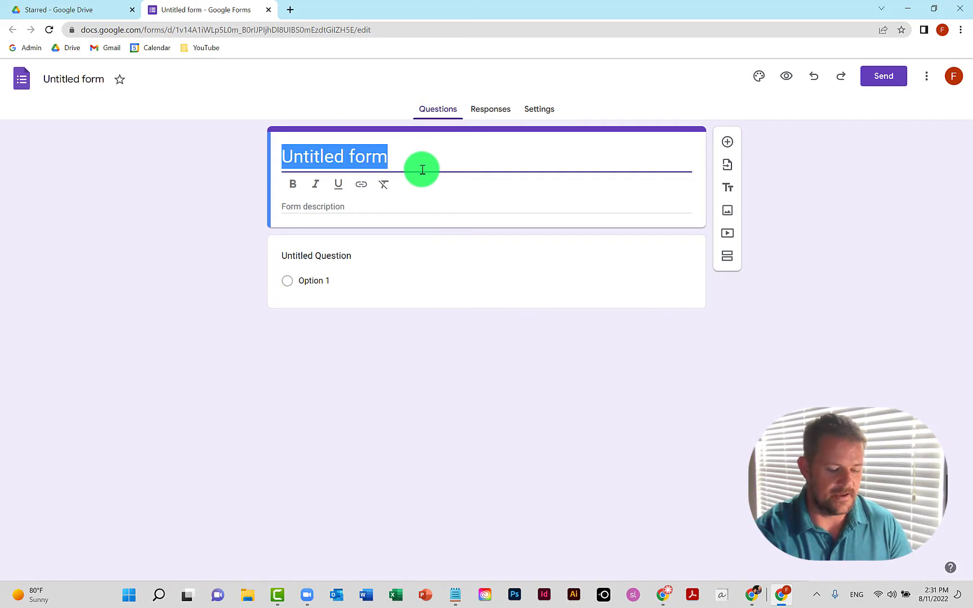
type("Hall")
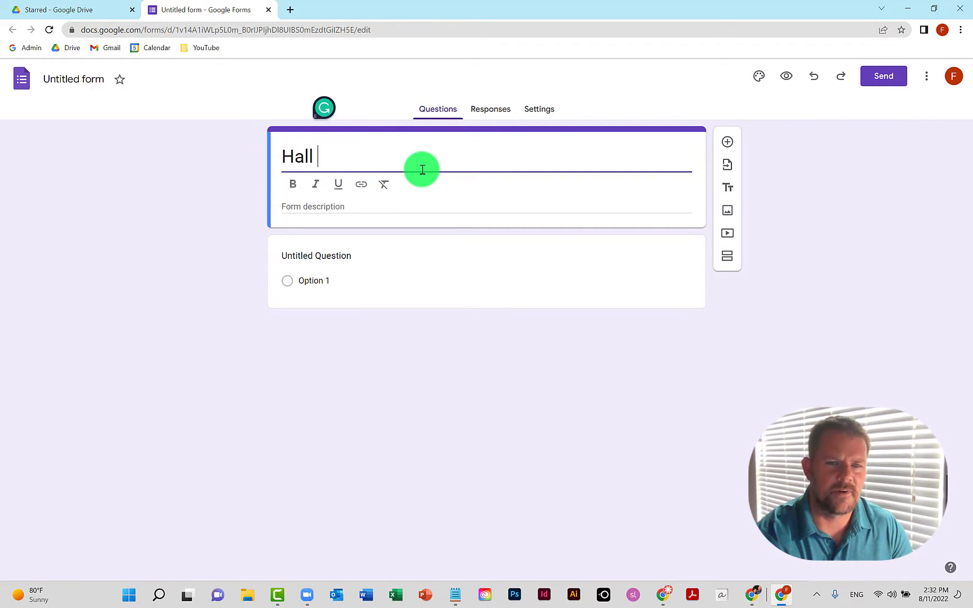
type(" Pass Request Q1")
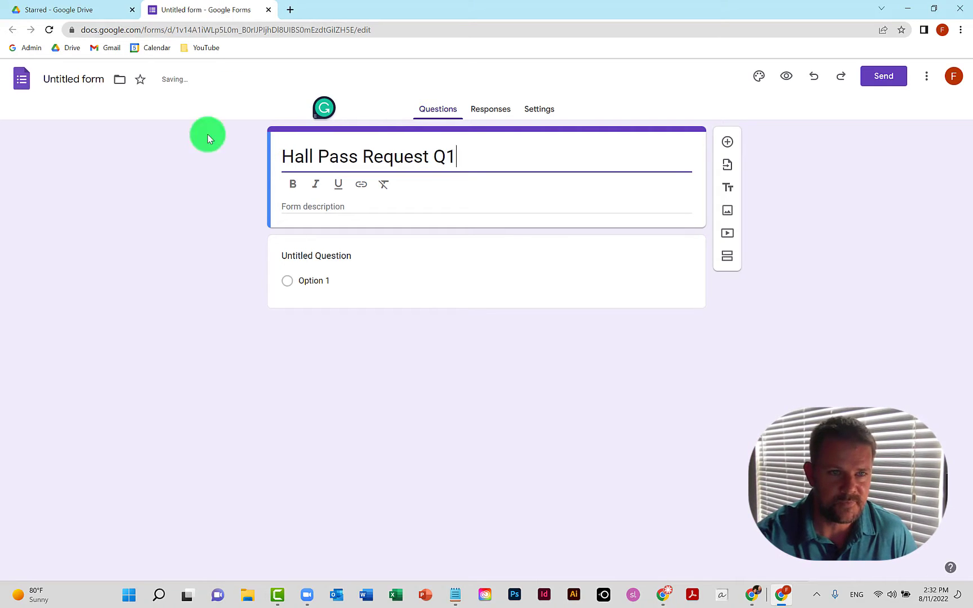
left_click(82, 80)
left_click(438, 157)
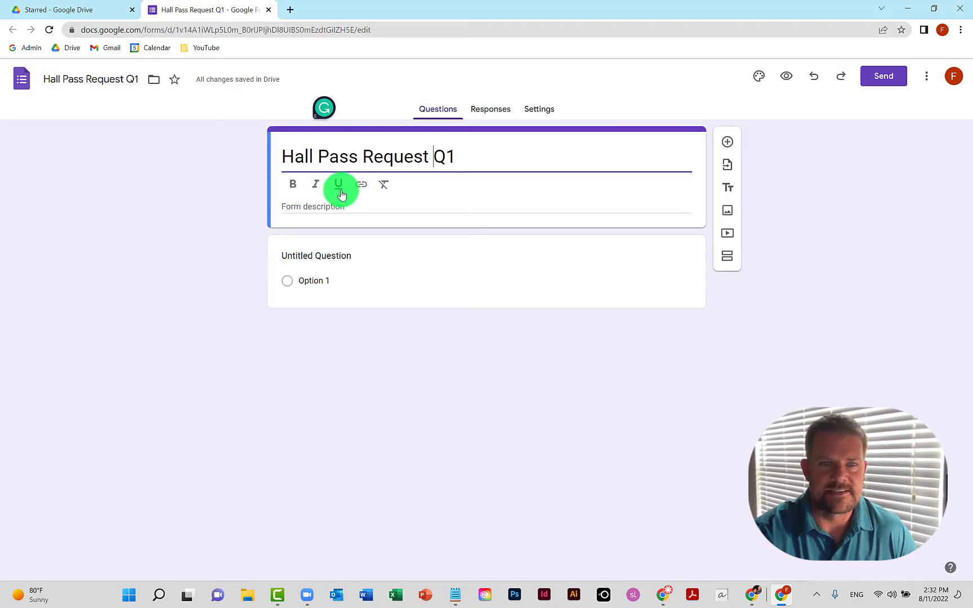
Turn the untitled question into a required short-answer question called "First Name".
left_click(340, 255)
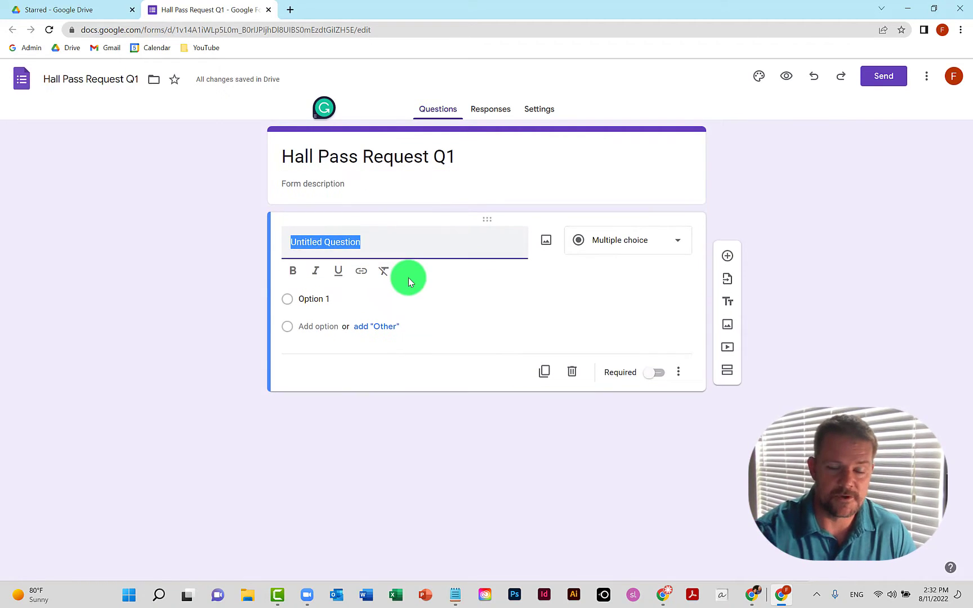
type("First Name")
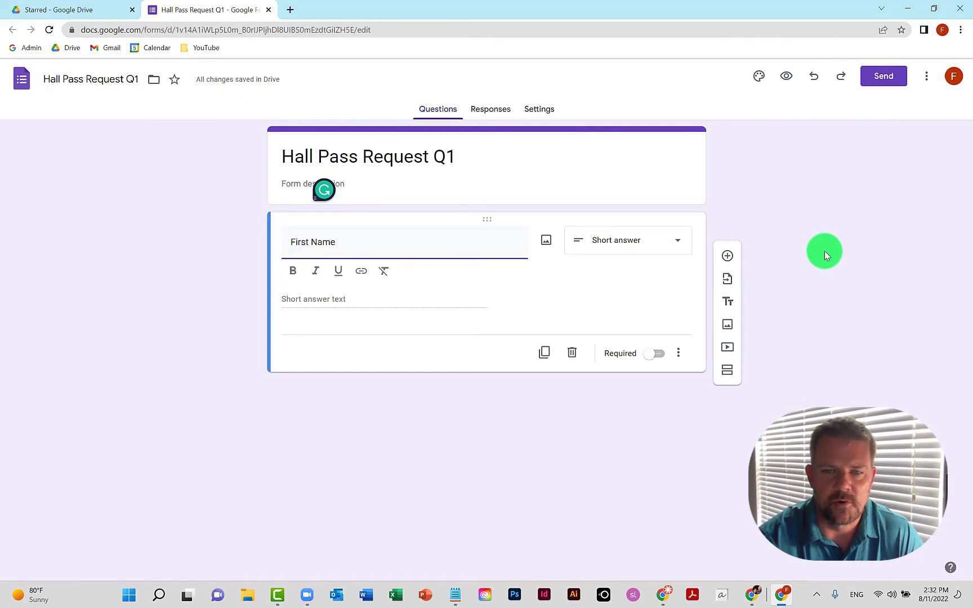
left_click(655, 353)
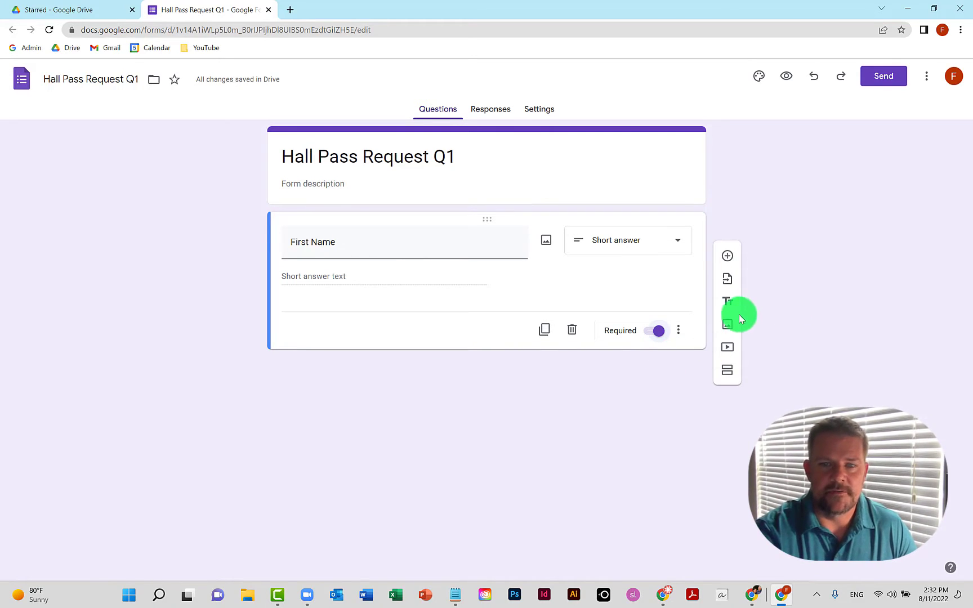
Duplicate the First Name question and rename the copy "Last Name".
left_click(545, 331)
left_click(311, 321)
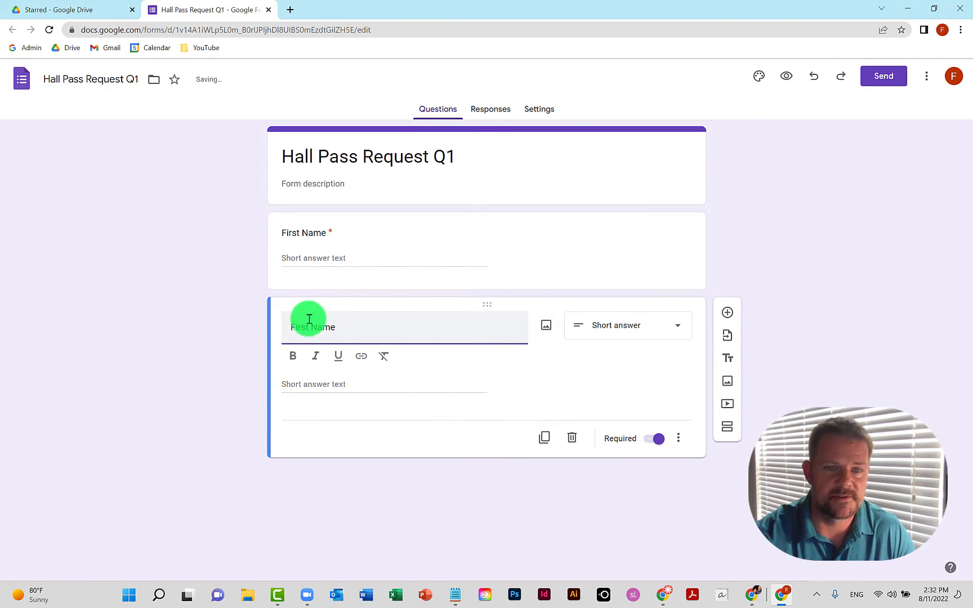
double_click(302, 325)
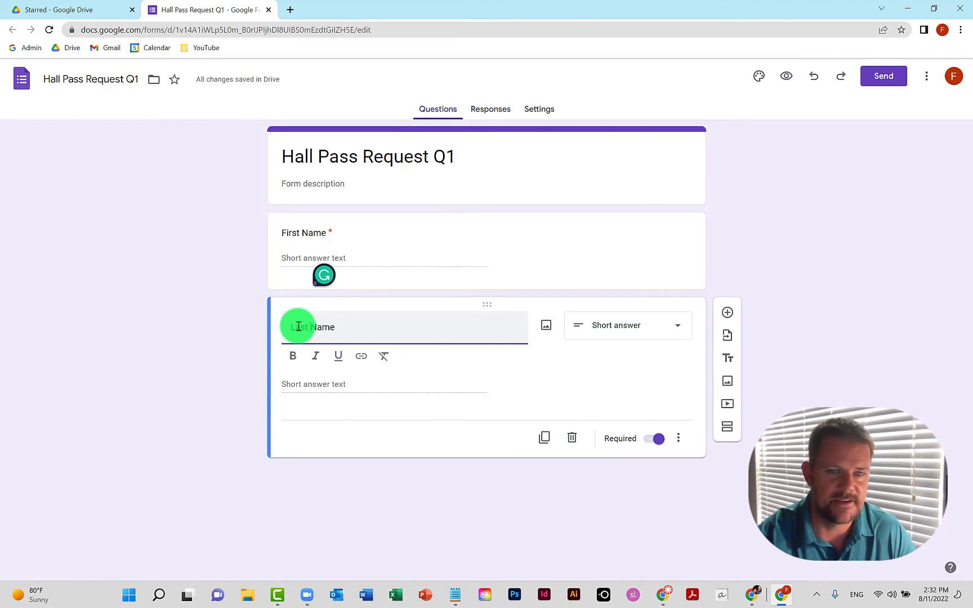
Duplicate the Last Name question and rename the copy "Period".
left_click(544, 438)
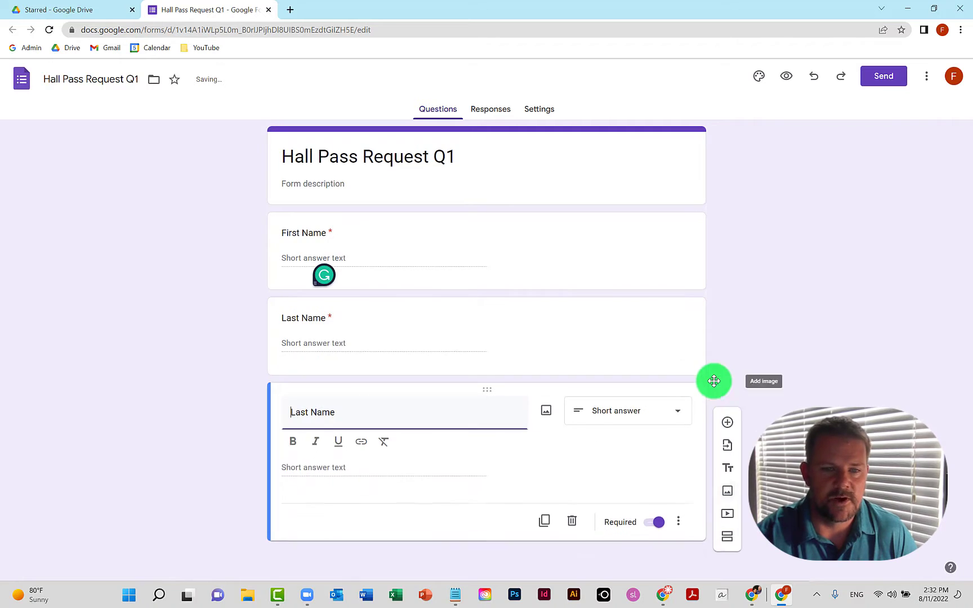
left_click(420, 411)
triple_click(420, 411)
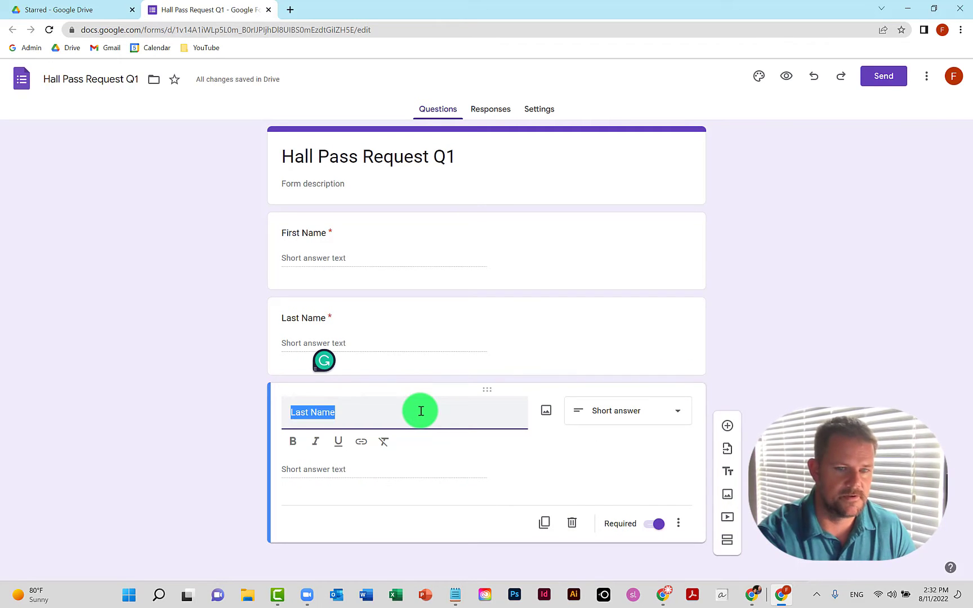
left_click(315, 478)
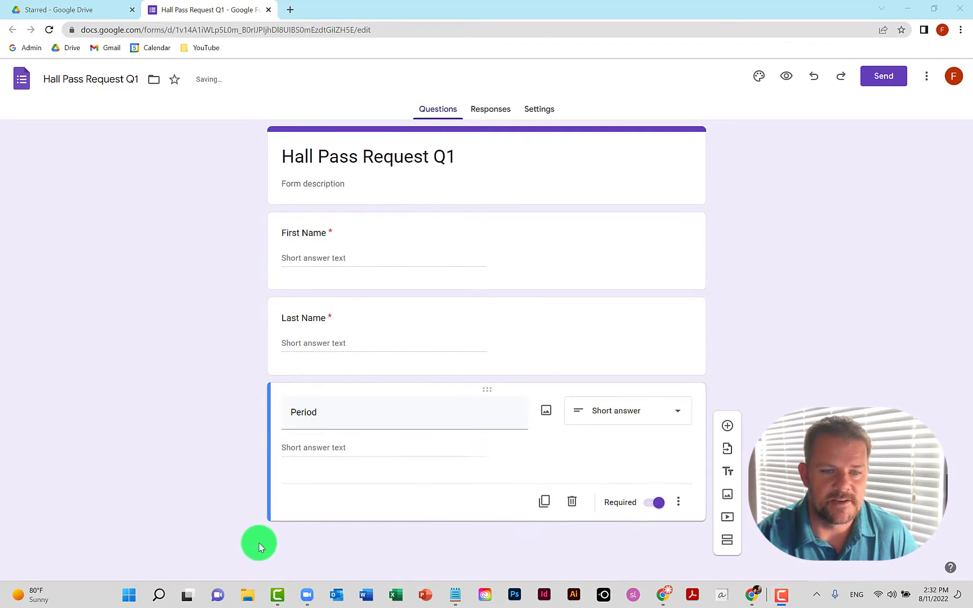
Make the Period question multiple choice with the options 1, 2, 3, 4, 5, 6 and 7.
left_click(620, 419)
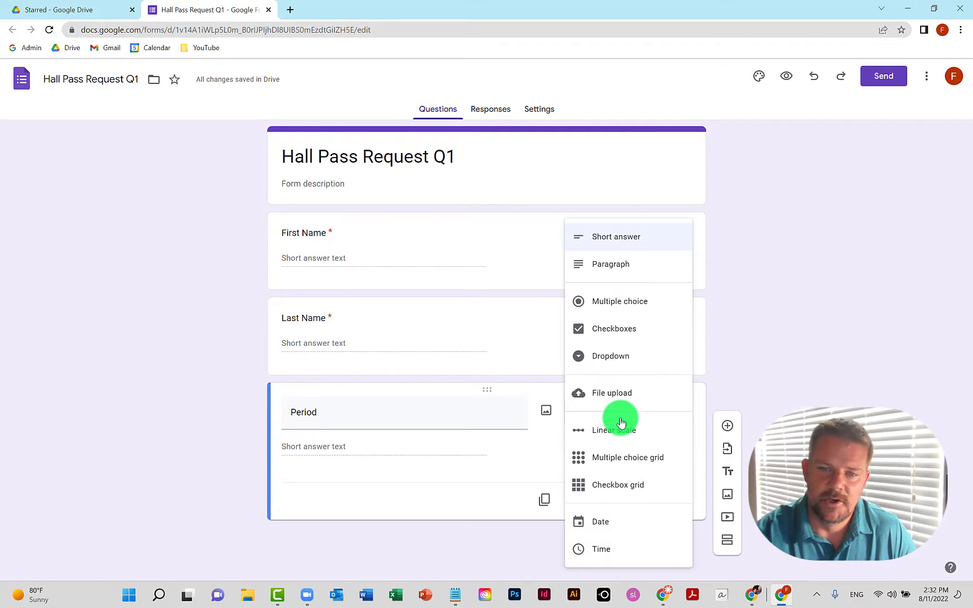
left_click(627, 304)
left_click(343, 445)
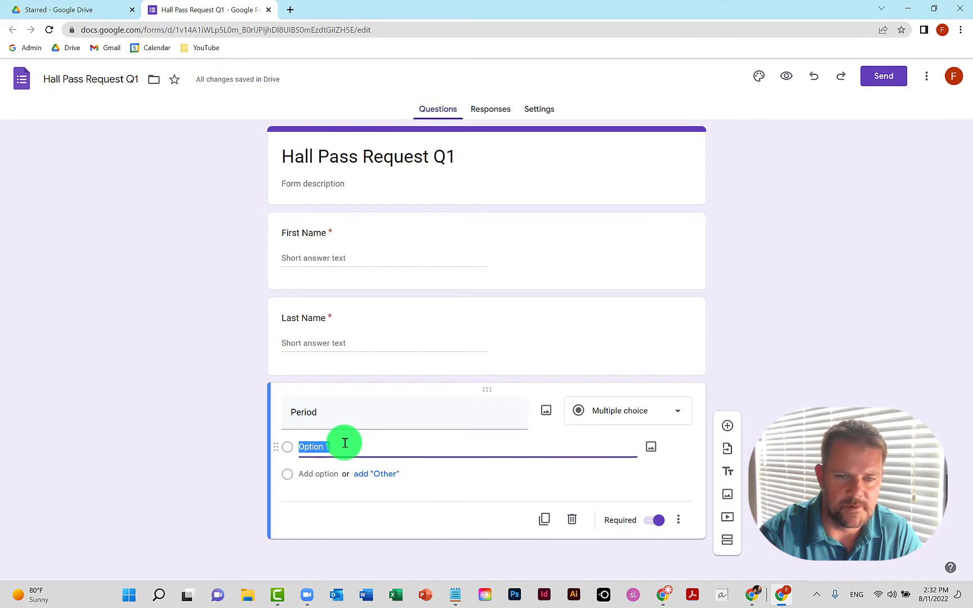
type("1 2 ")
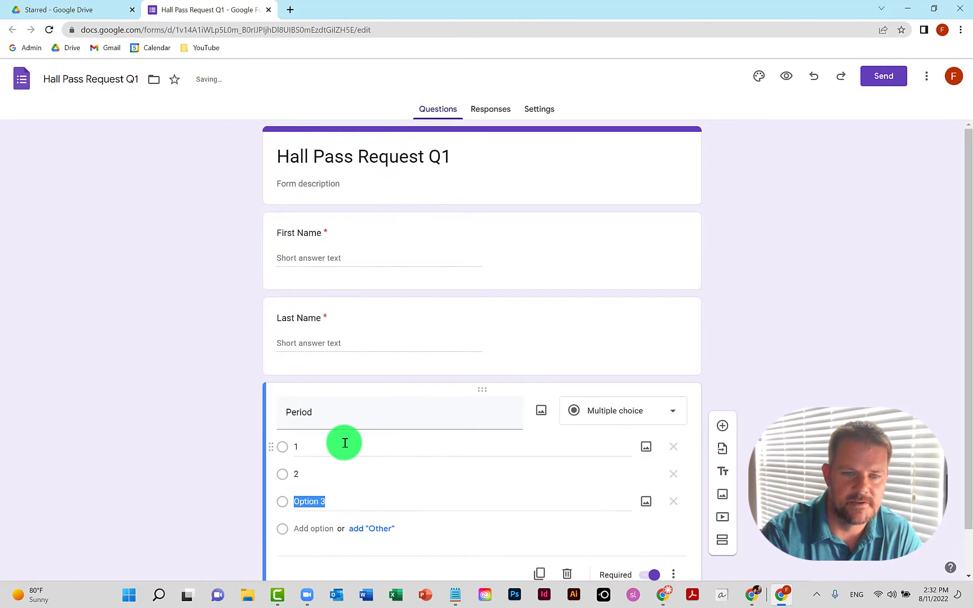
type("3 4 5 6")
key("Return")
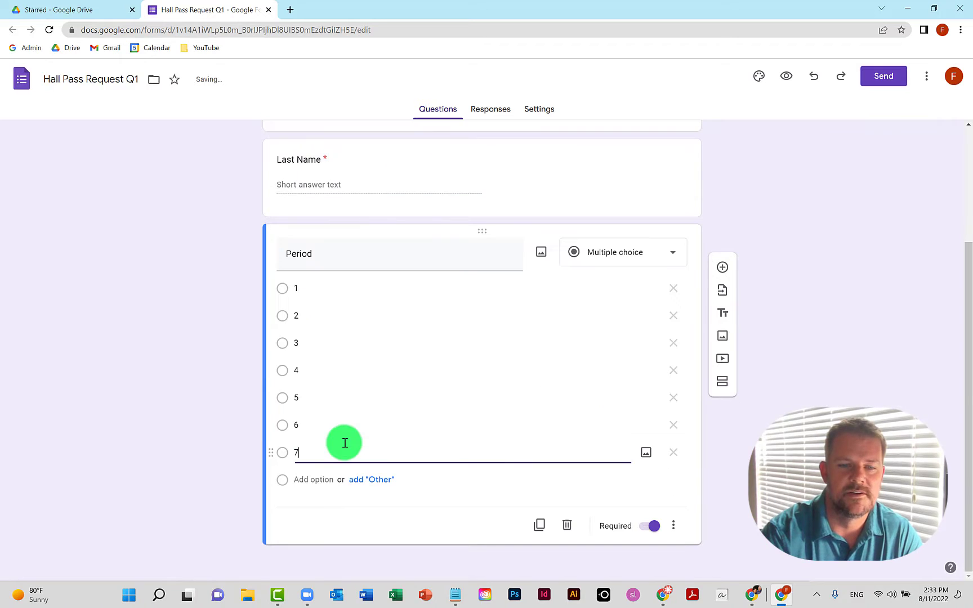
type("7")
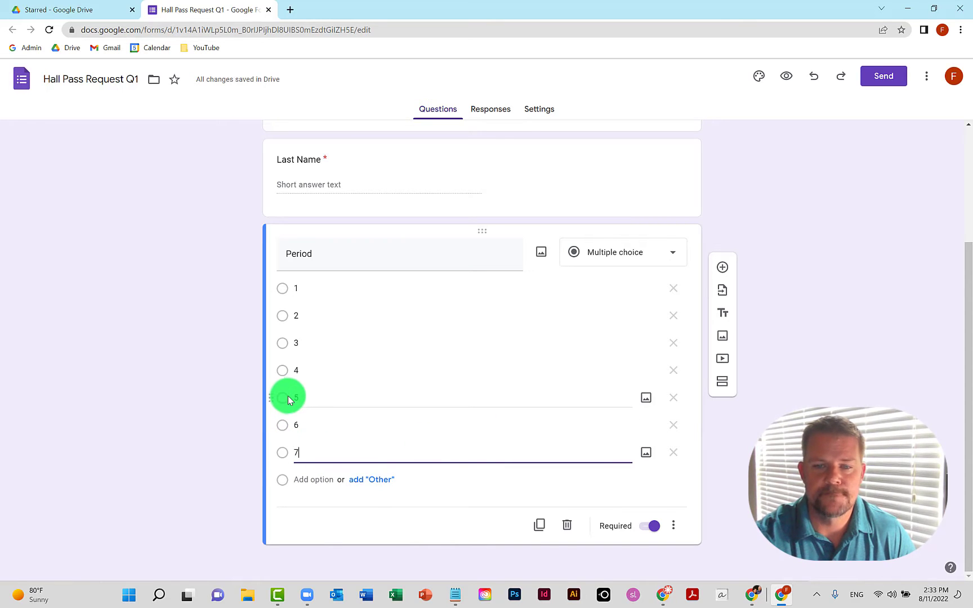
Add a multiple-choice question "What is your destination?" below the Period question.
left_click(722, 269)
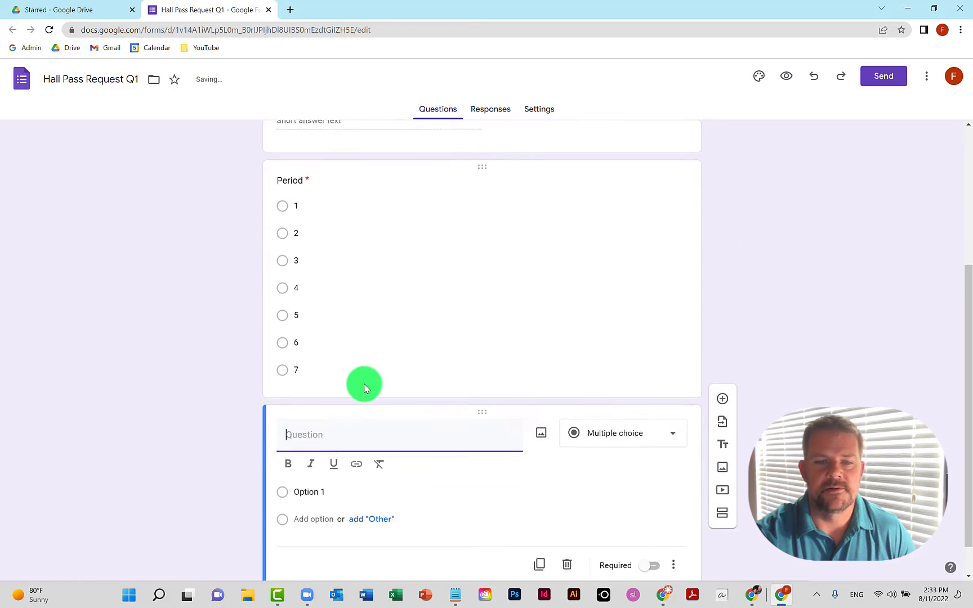
type("What is your d")
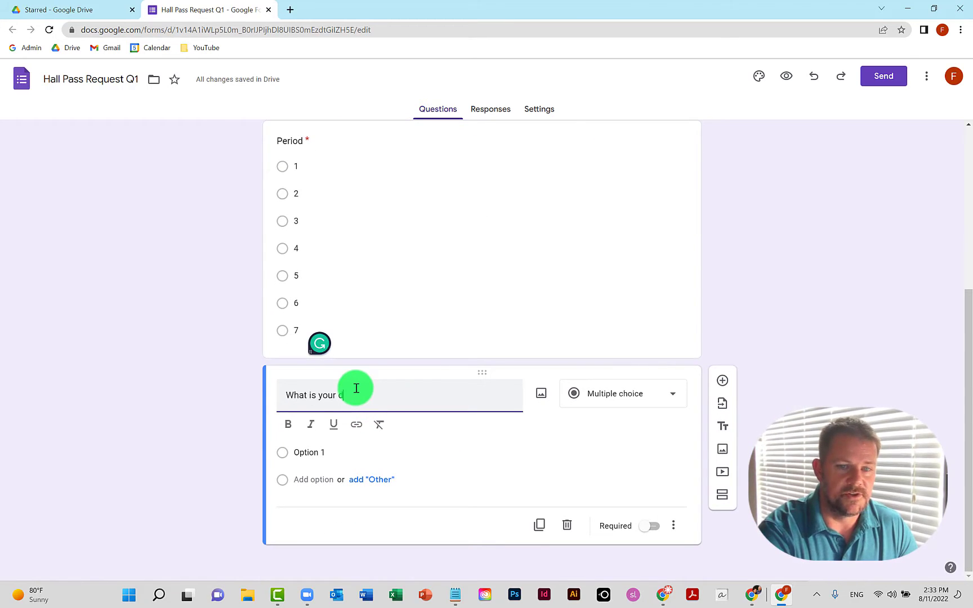
type("estination?")
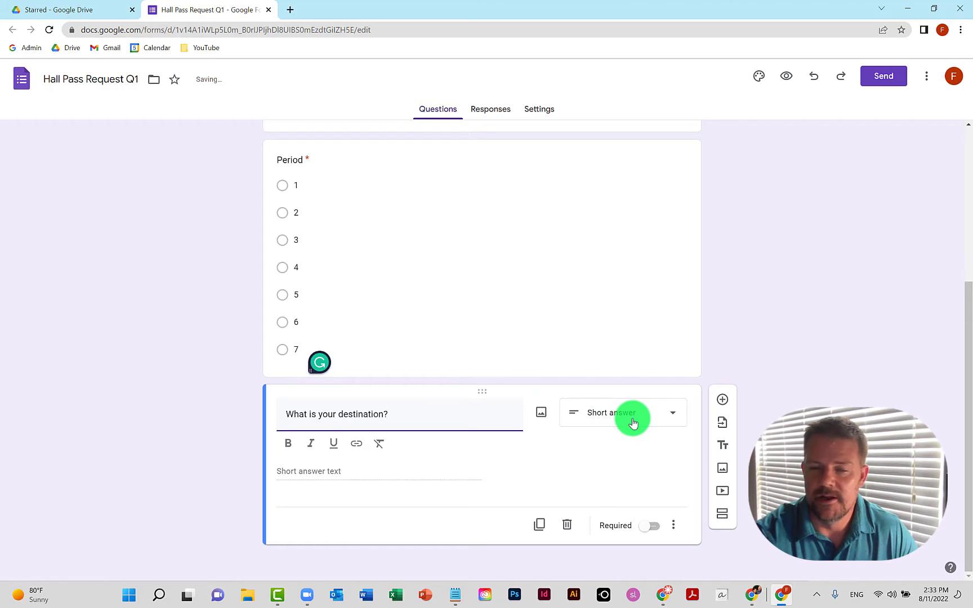
left_click(639, 417)
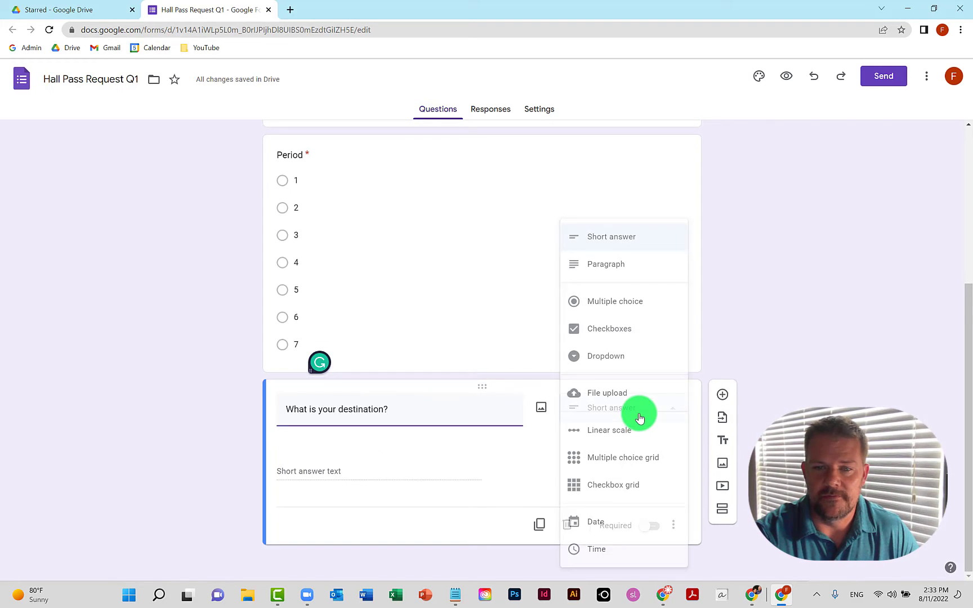
left_click(610, 301)
Enter the destination options Restroom, Media Center, Guidance Office and College & Career Center.
left_click(328, 452)
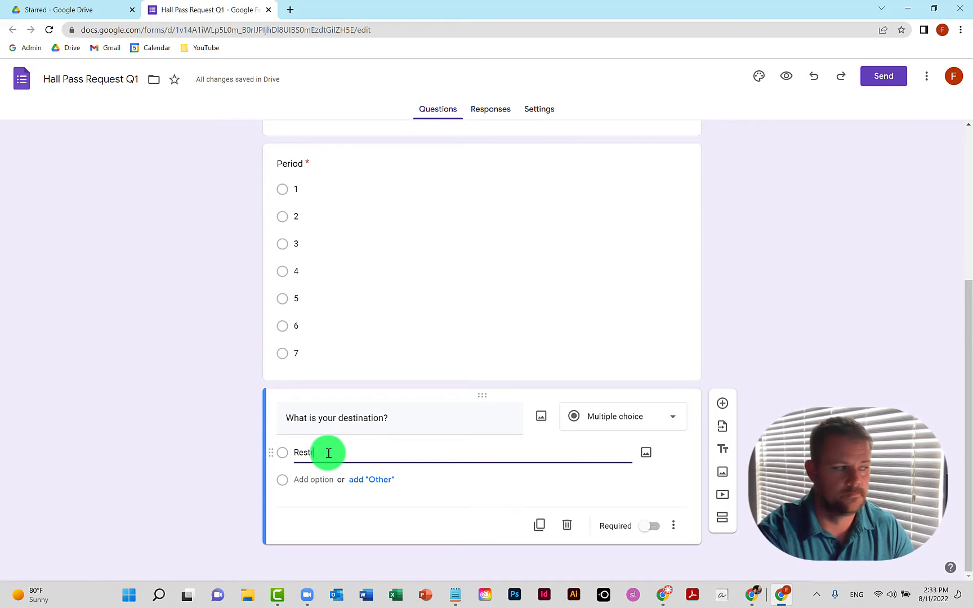
key("Return")
type("Me")
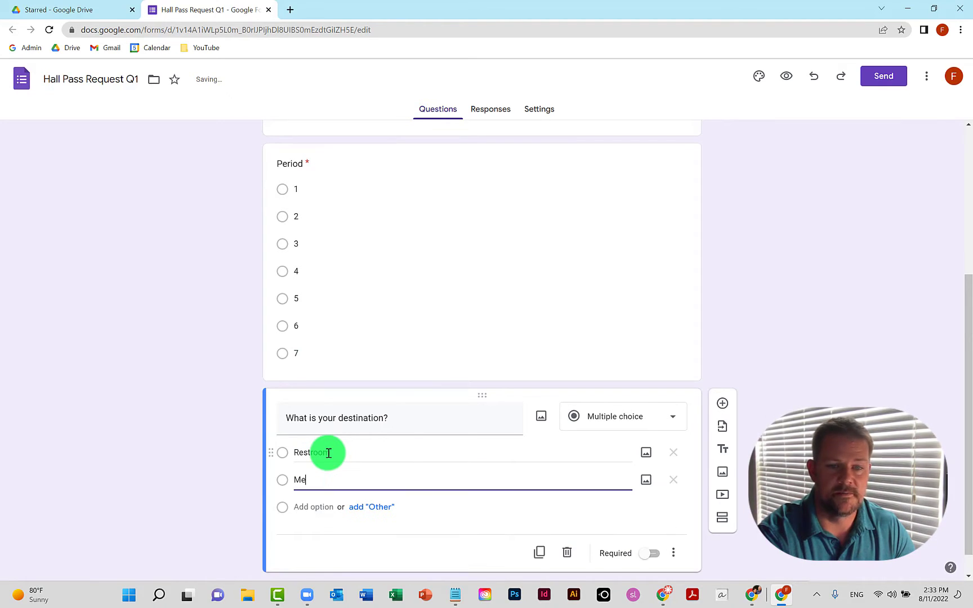
type("dia Center")
key("Return")
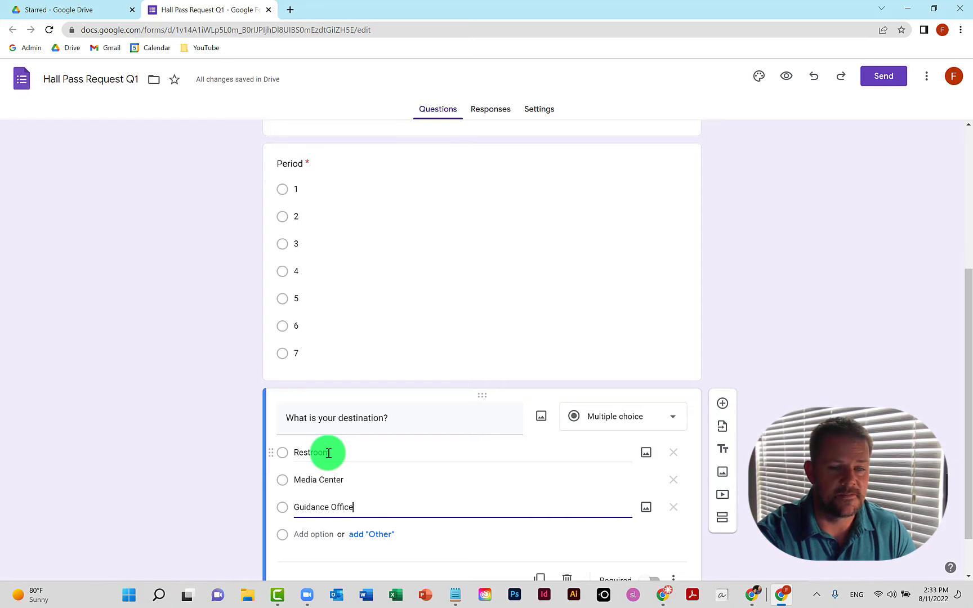
key("Return")
type("C")
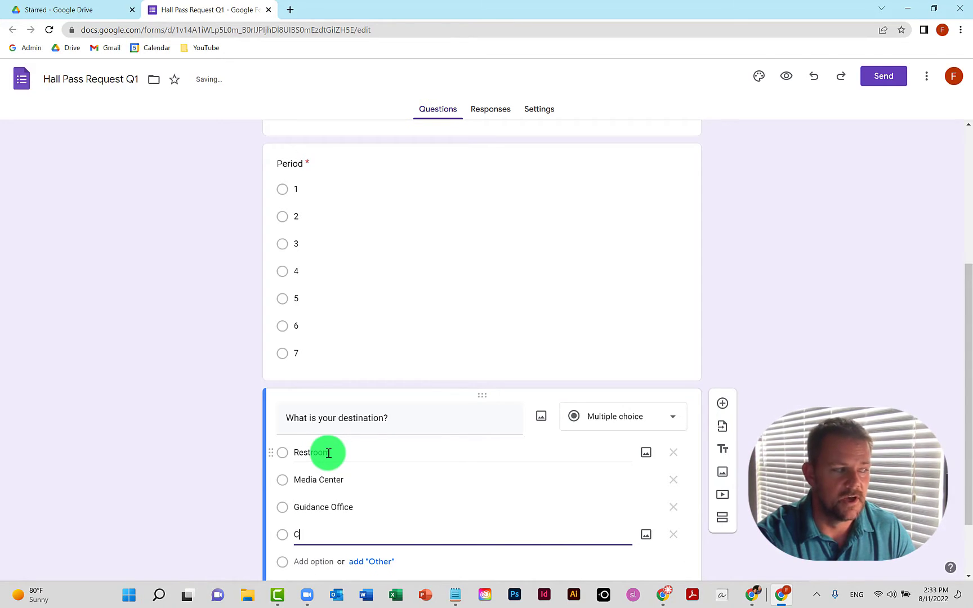
type("ollege & Career ")
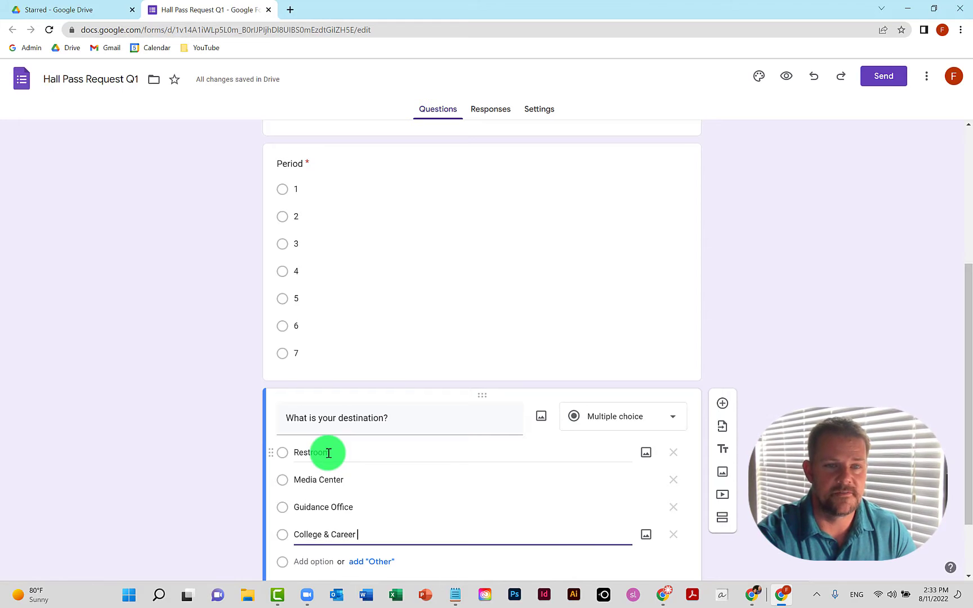
type("Center")
Add a Nurse option and an "Other" choice to the destination question and make the question required.
scroll(504, 445, "down", 1)
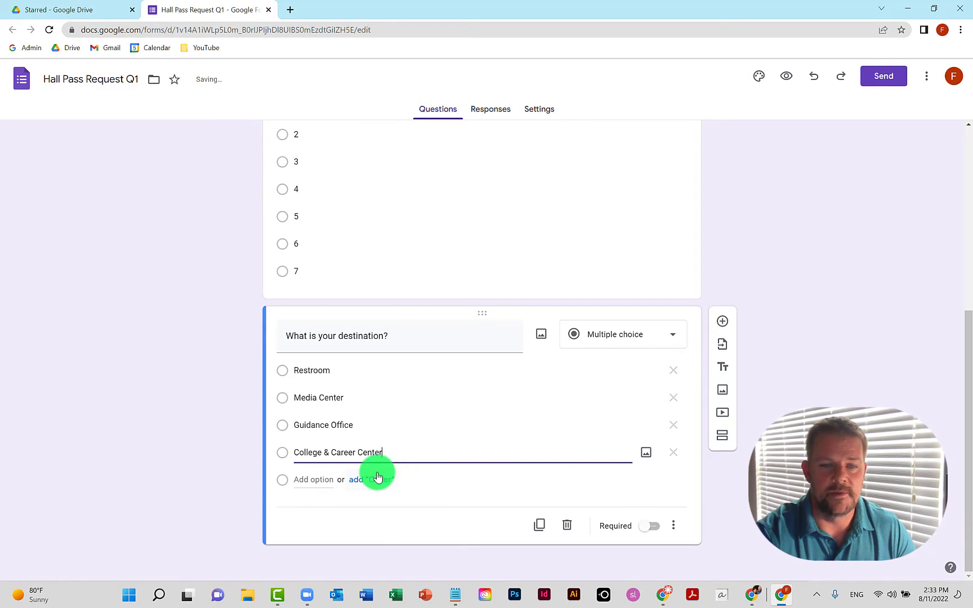
left_click(319, 468)
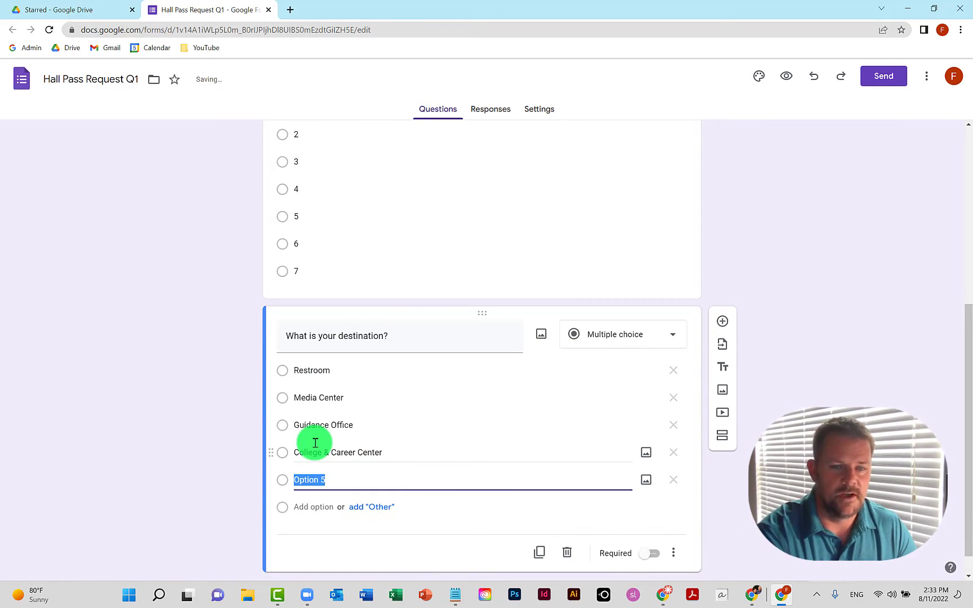
type("Nurse")
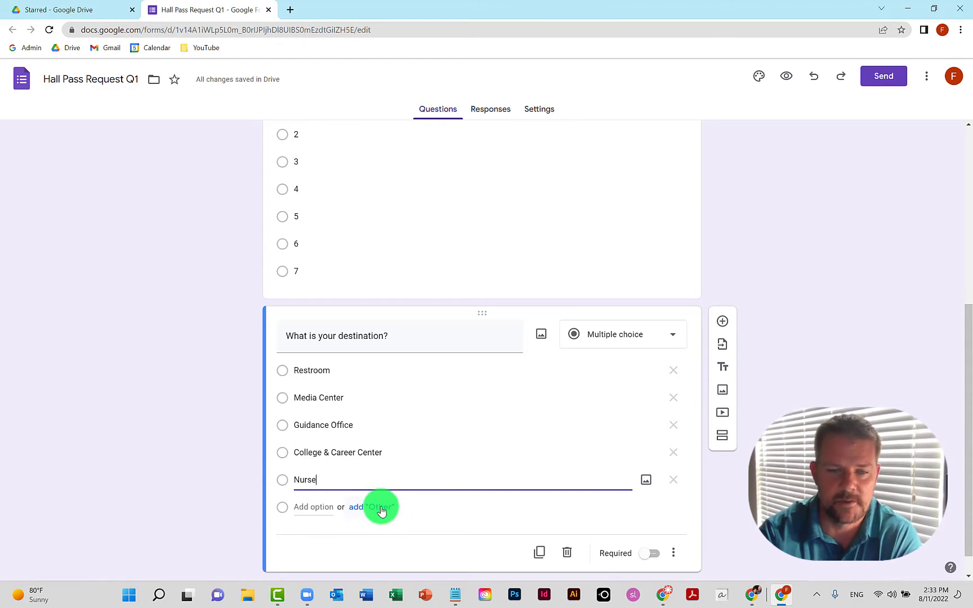
left_click(381, 509)
scroll(197, 282, "down", 1)
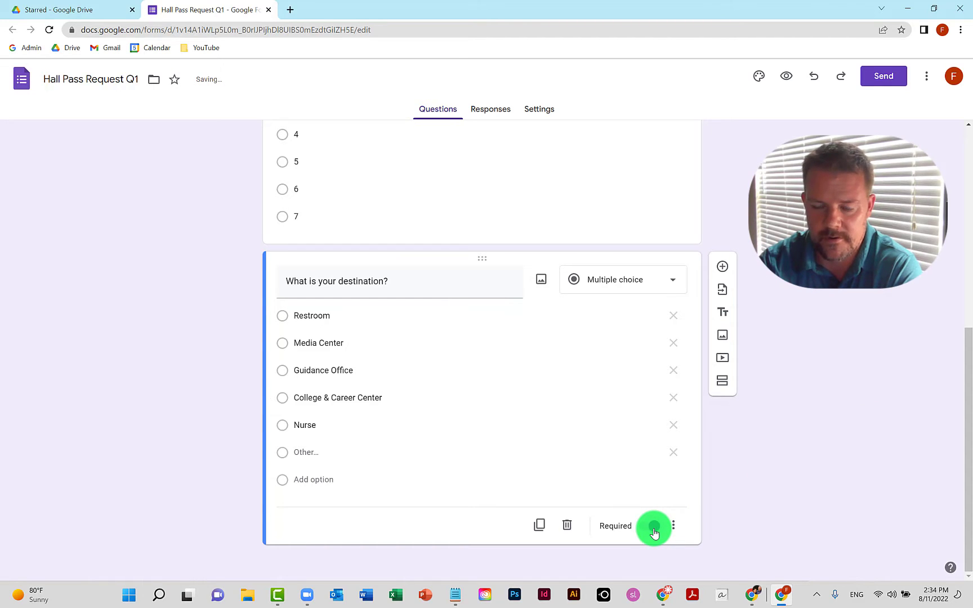
left_click(674, 526)
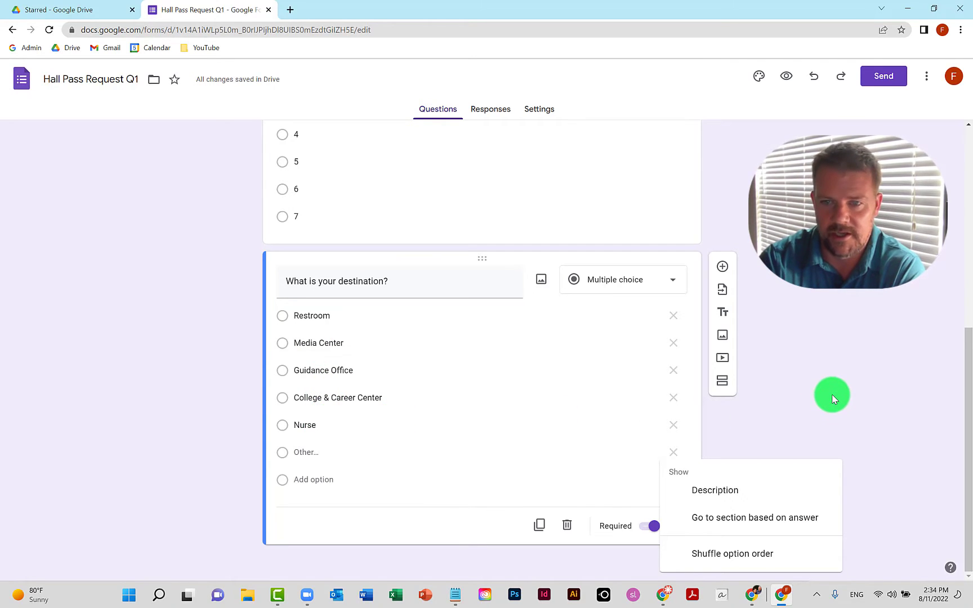
left_click(805, 365)
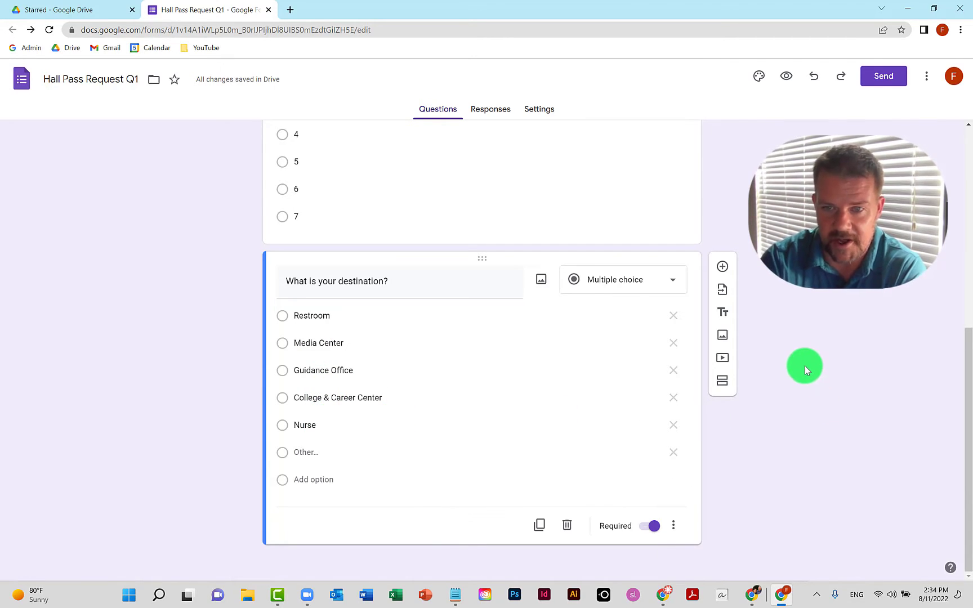
Add a second section with a new blank question below the destination question and title the section "Section 2".
left_click(724, 383)
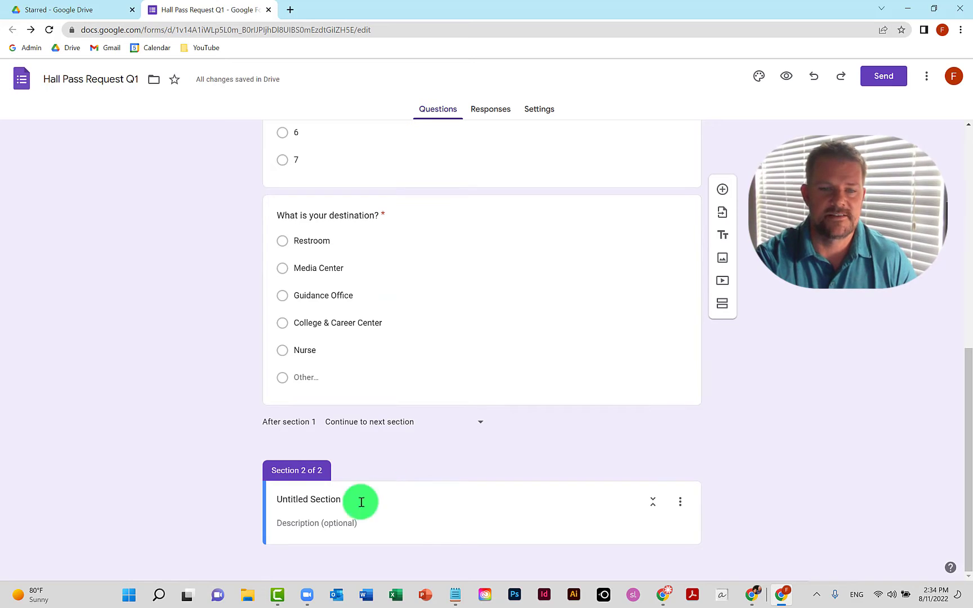
left_click(330, 521)
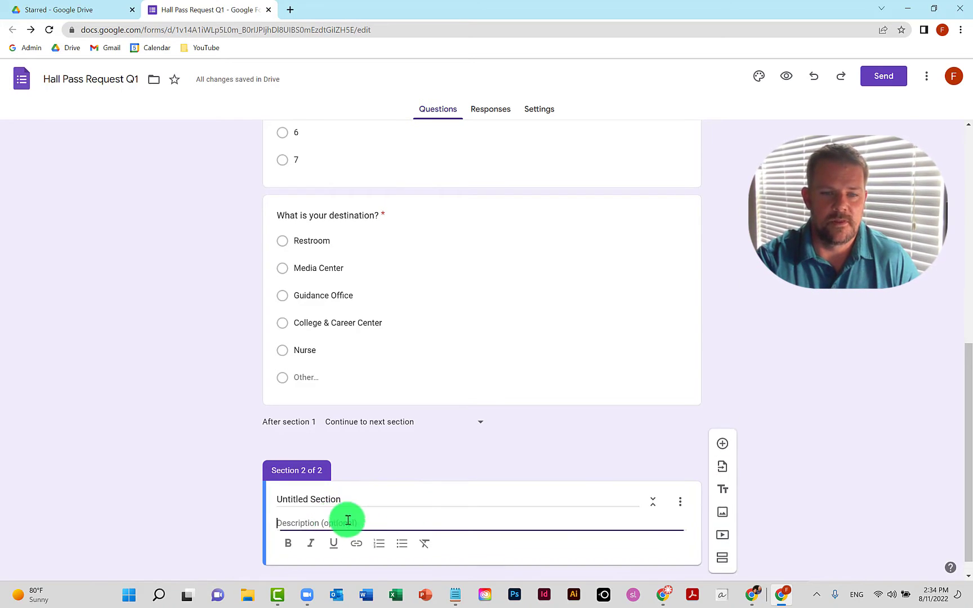
left_click(723, 453)
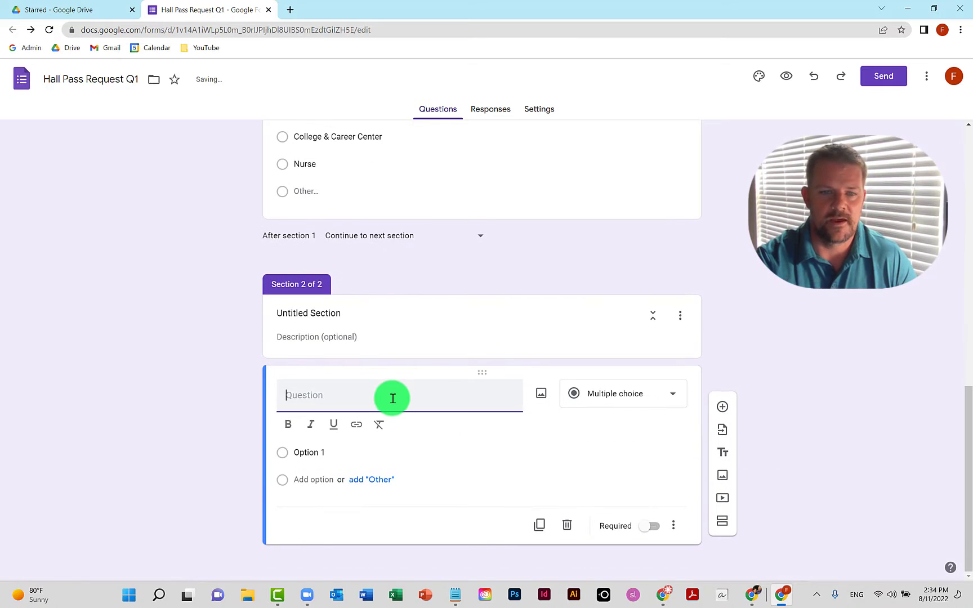
left_click(347, 315)
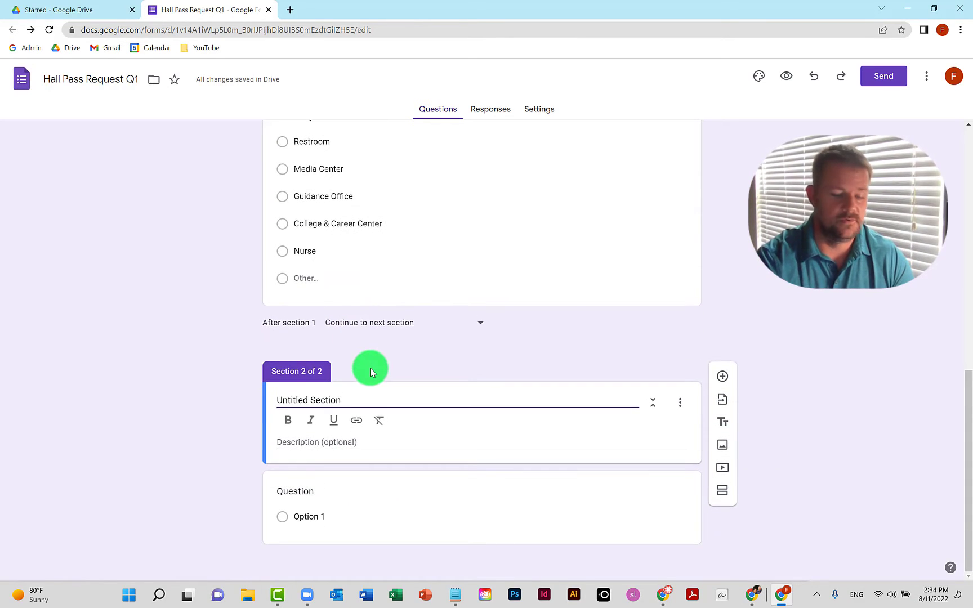
key("ctrl+a")
type("Section 2")
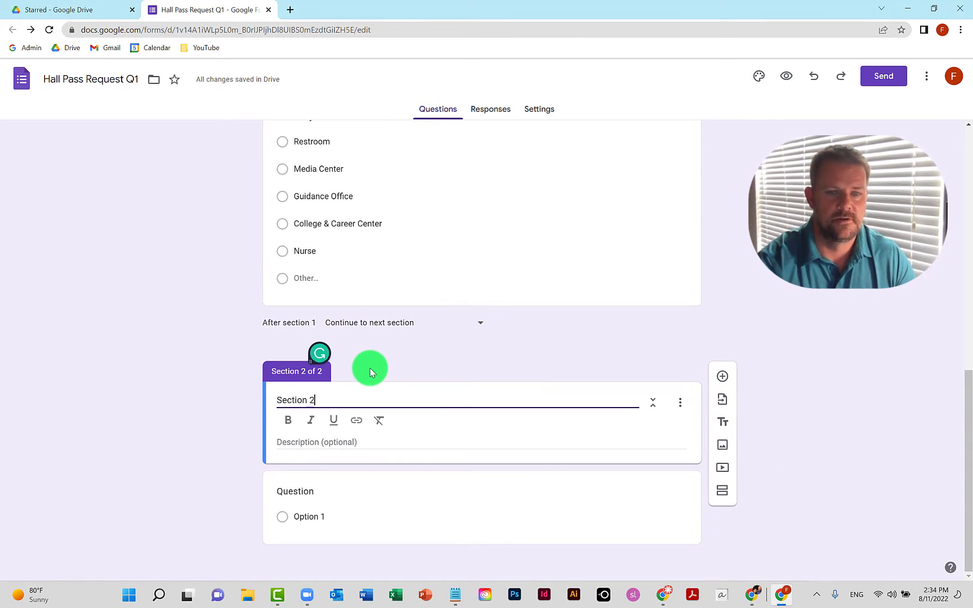
Make the new question in Section 2 a required short-answer question reading "What is the purpose of your trip?".
left_click(321, 493)
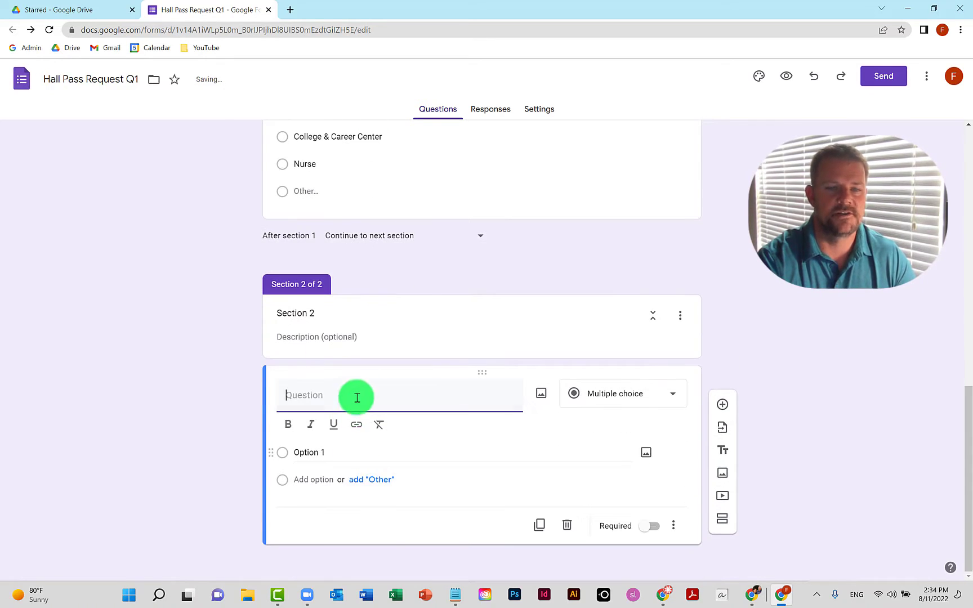
type("What is the purpose")
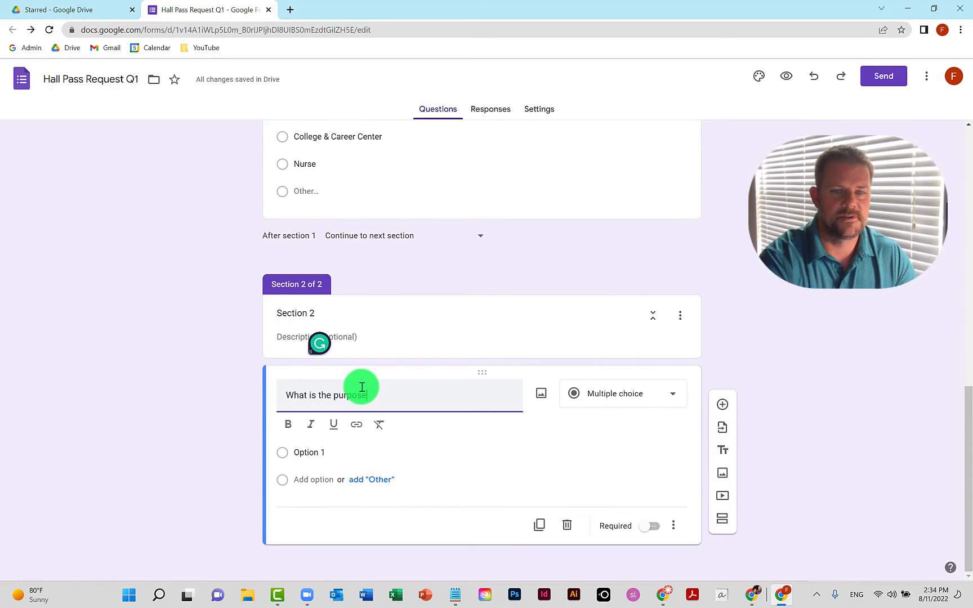
type(" of your trip?")
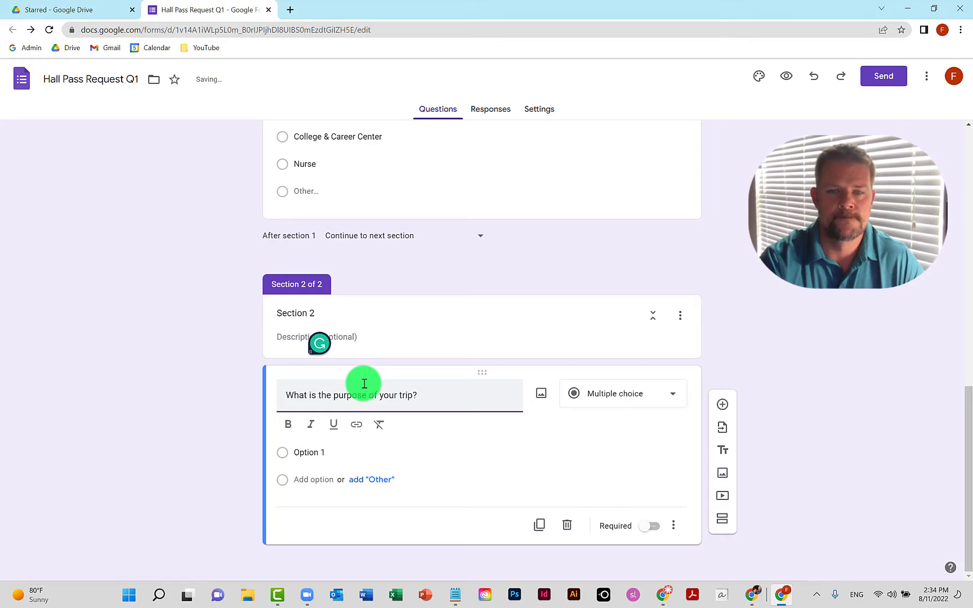
left_click(629, 400)
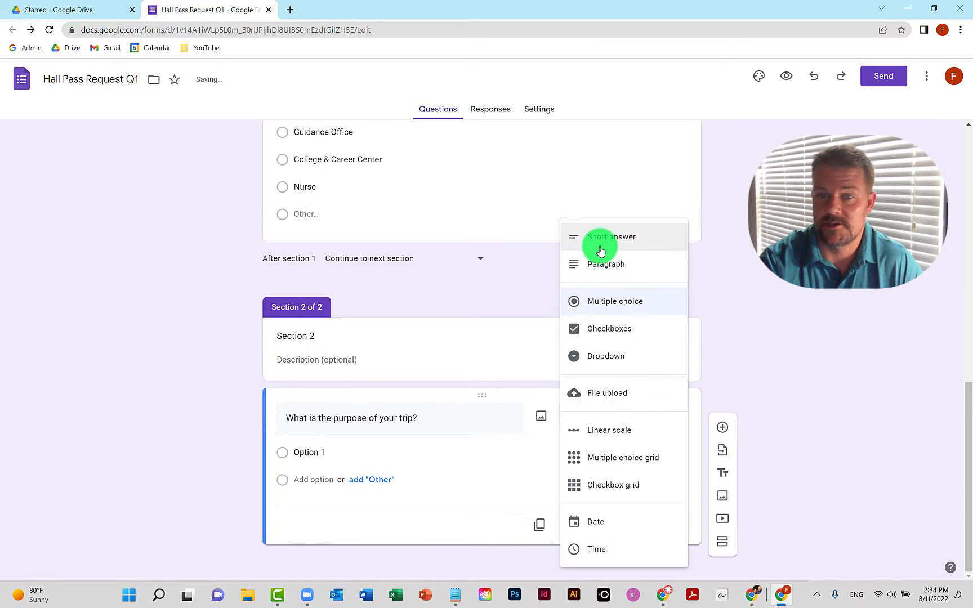
left_click(596, 237)
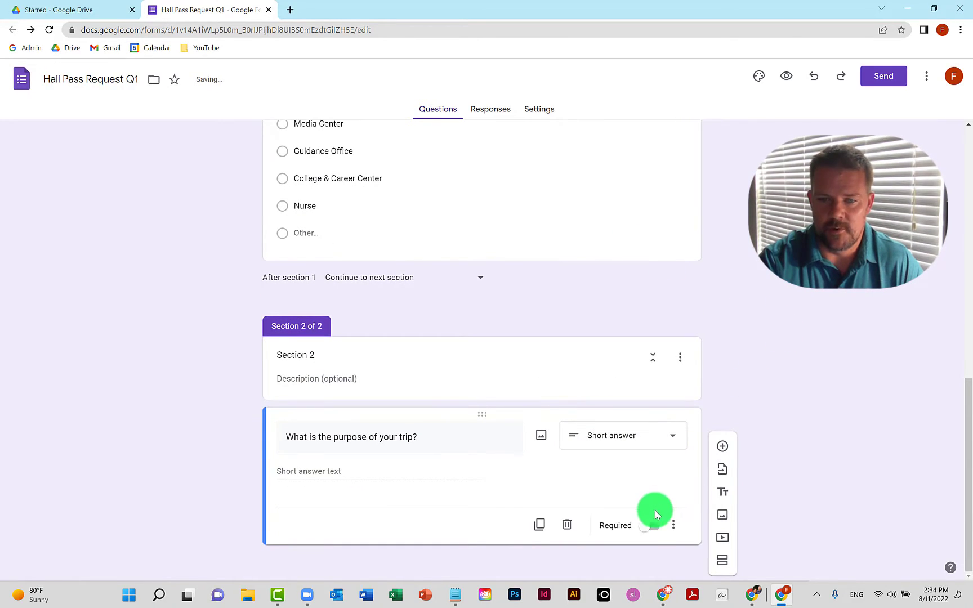
left_click(652, 526)
scroll(732, 352, "up", 1)
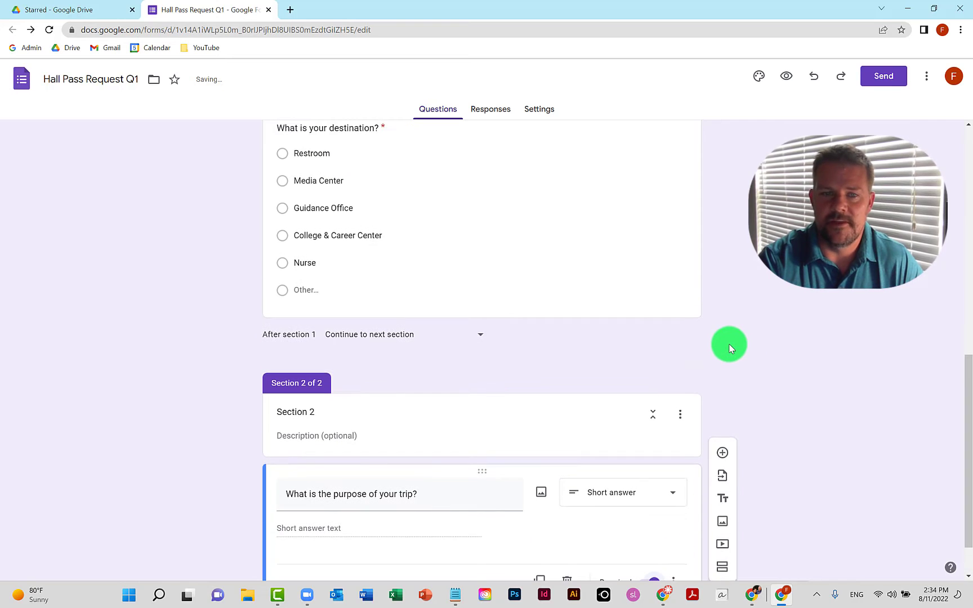
Turn on going to a section based on the answer for the destination question and set Restroom to Submit form.
scroll(715, 330, "up", 1)
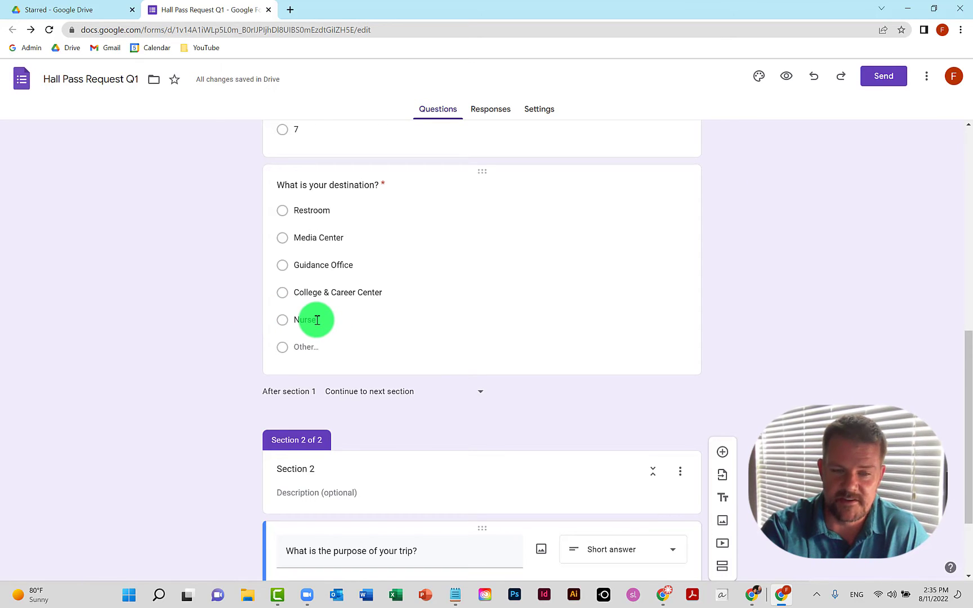
scroll(321, 319, "down", 2)
left_click(334, 447)
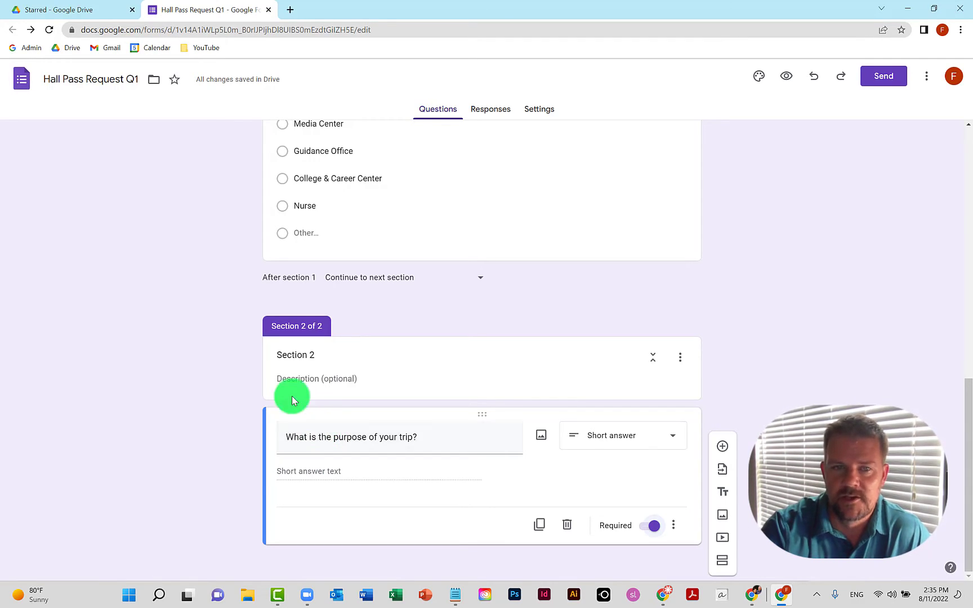
scroll(292, 393, "up", 2)
scroll(380, 201, "up", 1)
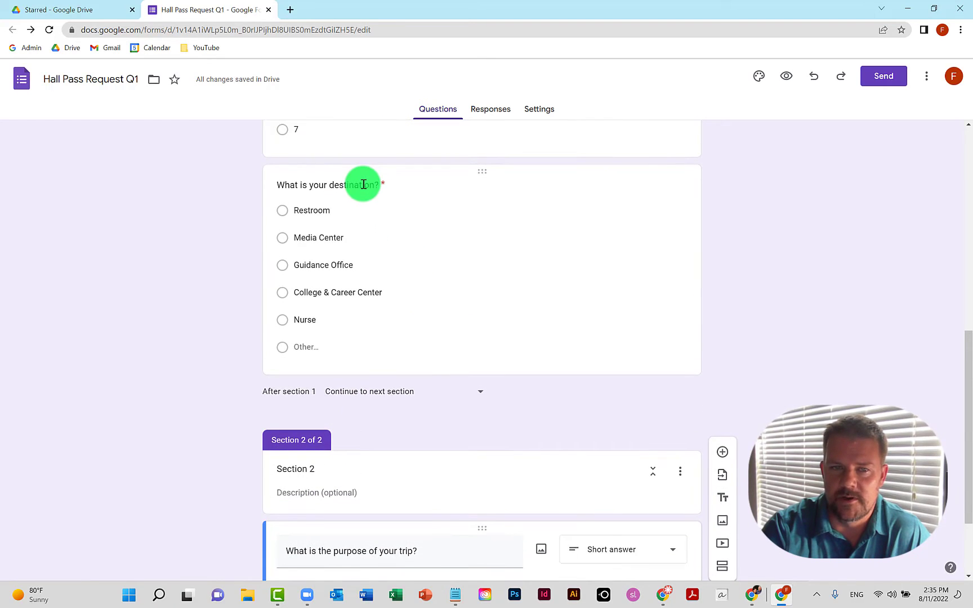
left_click(363, 184)
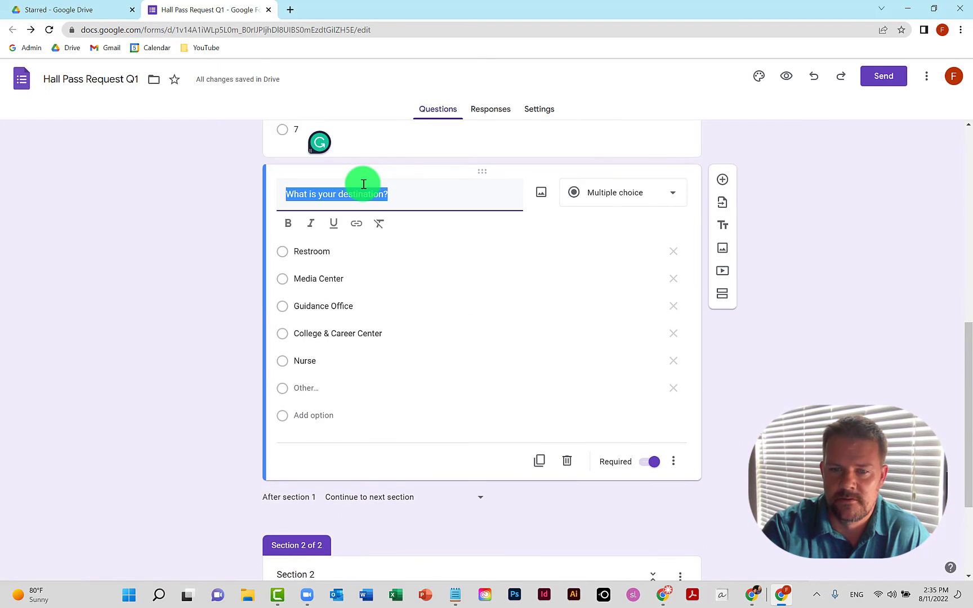
left_click(672, 461)
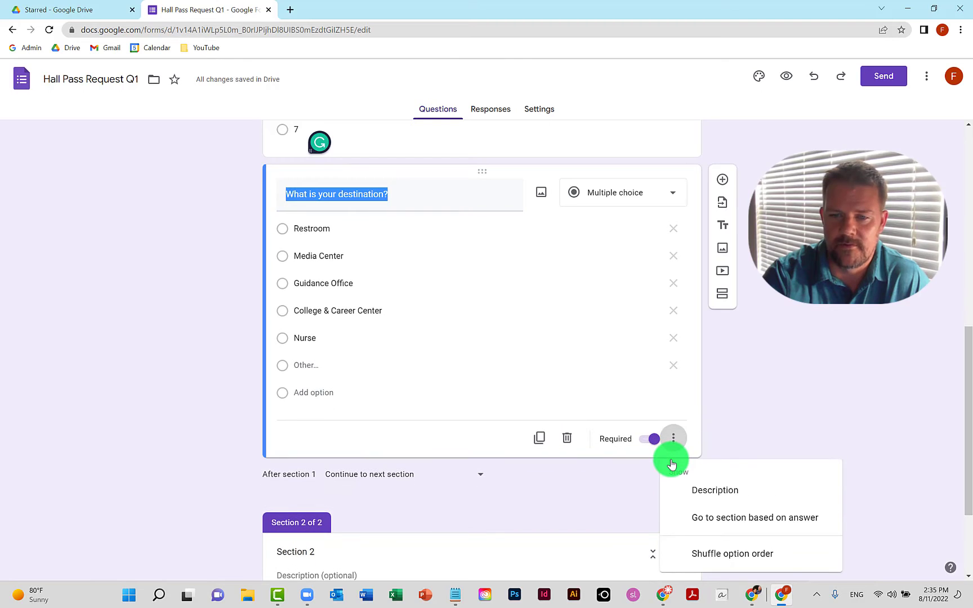
left_click(723, 517)
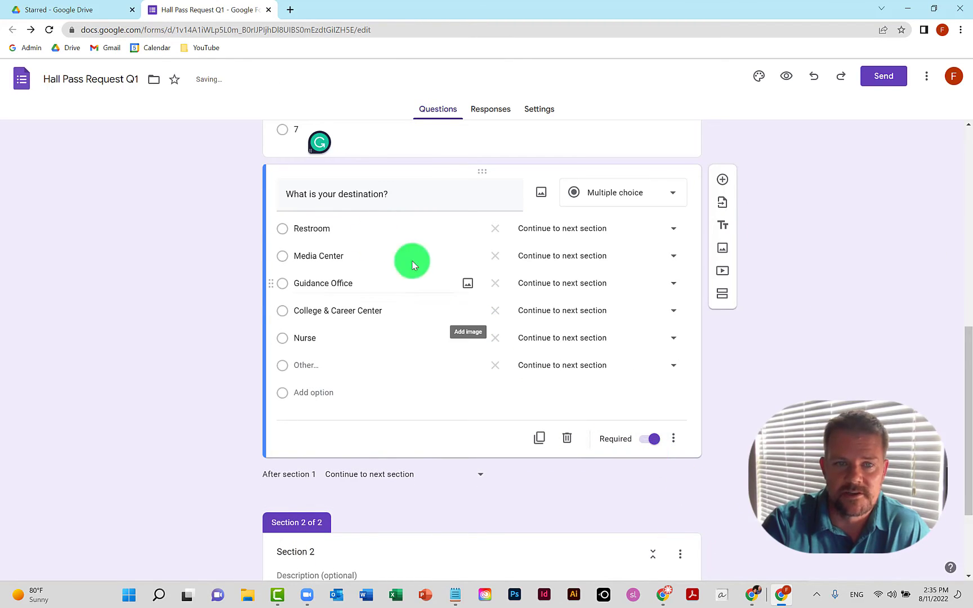
left_click(541, 236)
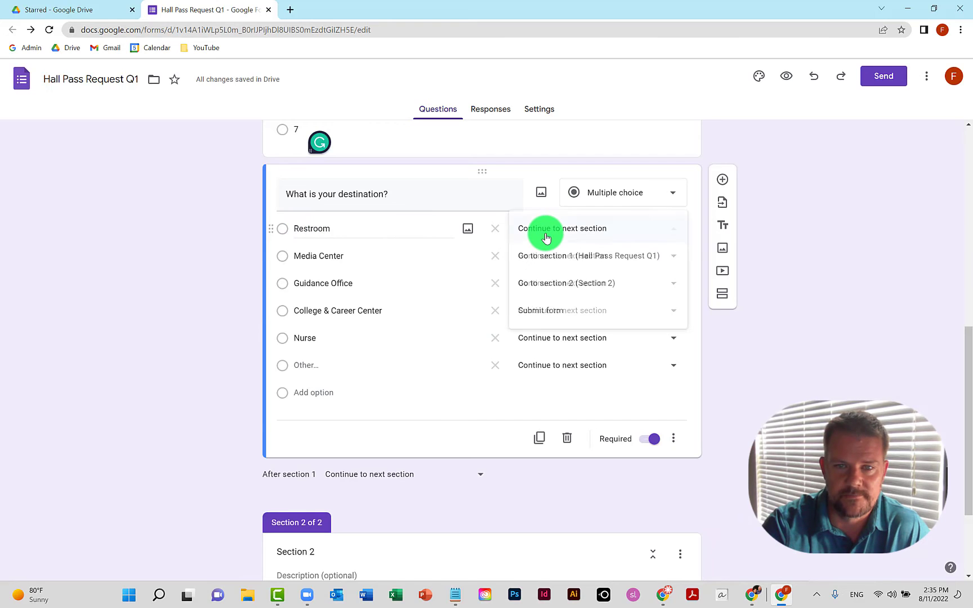
left_click(545, 313)
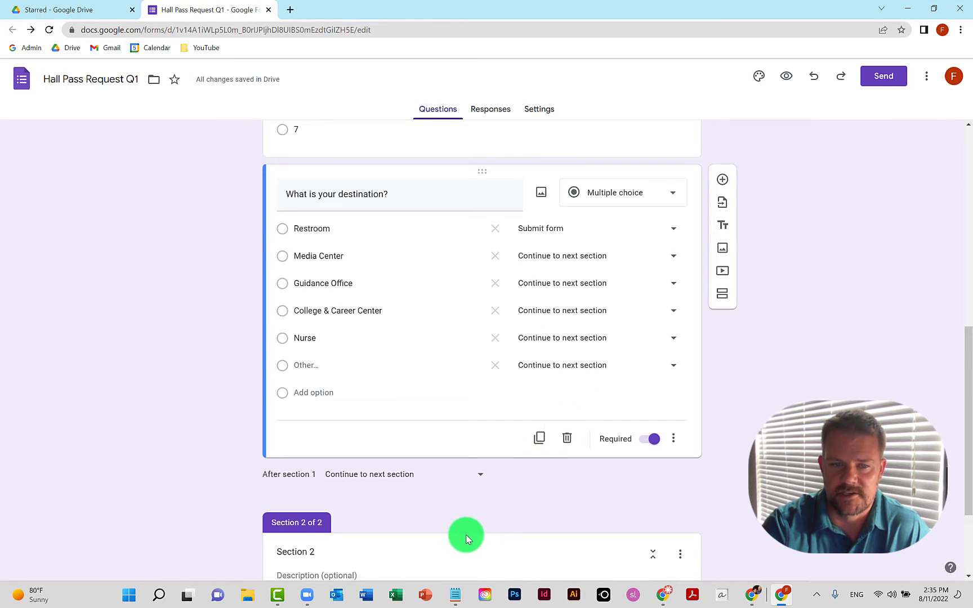
Turn on collecting email addresses by default in the form defaults settings.
scroll(419, 439, "down", 1)
scroll(364, 369, "down", 2)
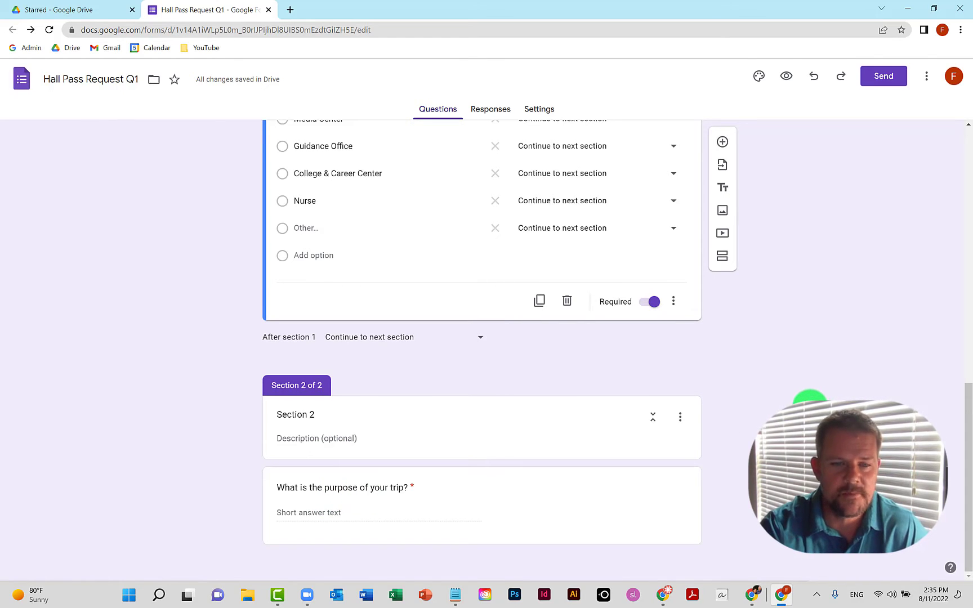
left_click_drag(966, 414, 964, 152)
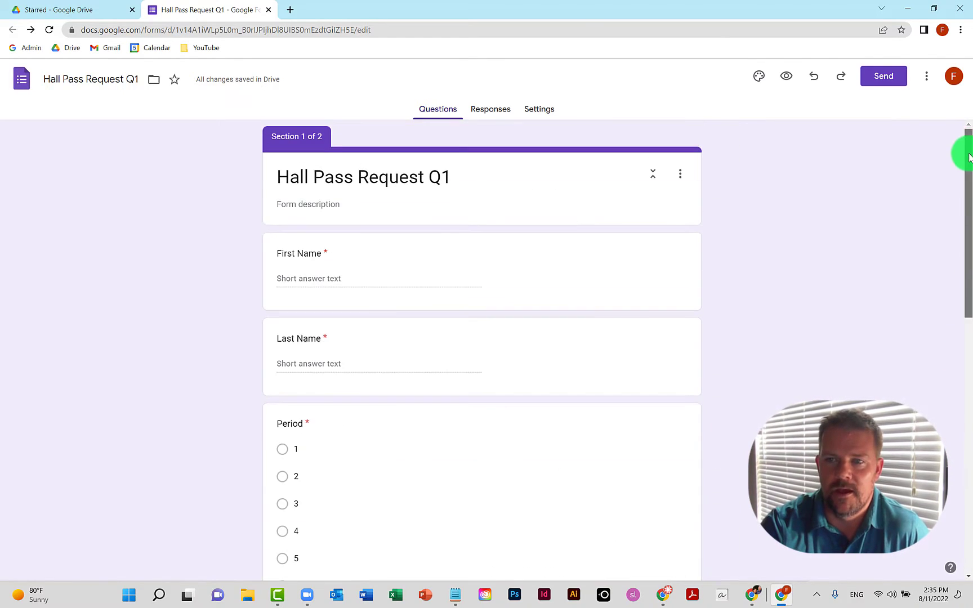
left_click(550, 113)
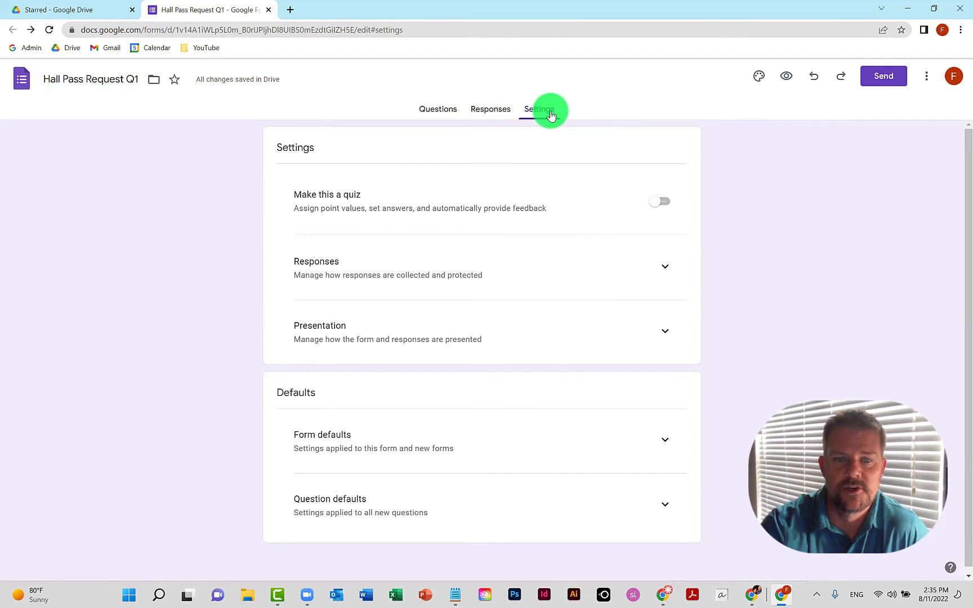
left_click(665, 438)
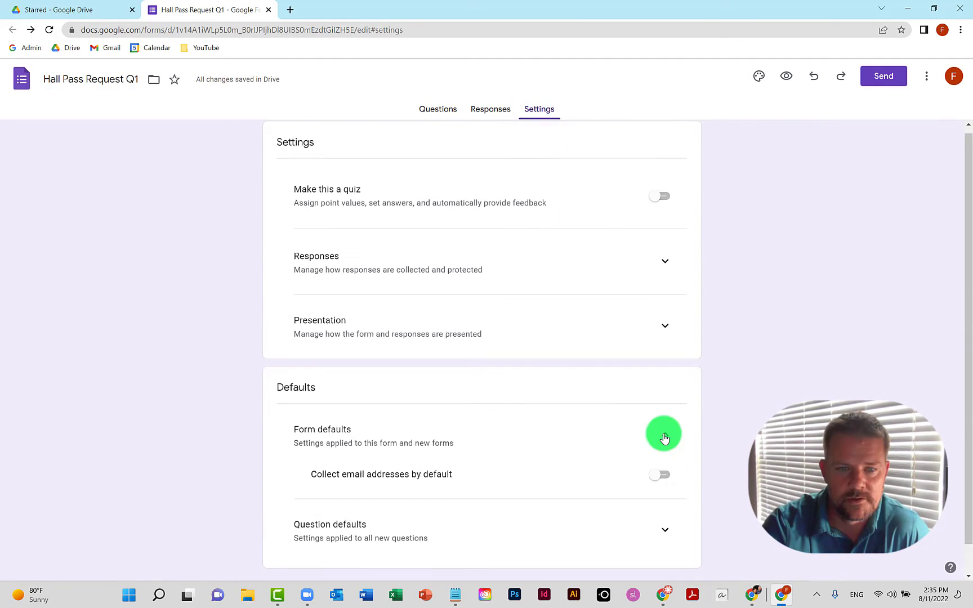
left_click(667, 476)
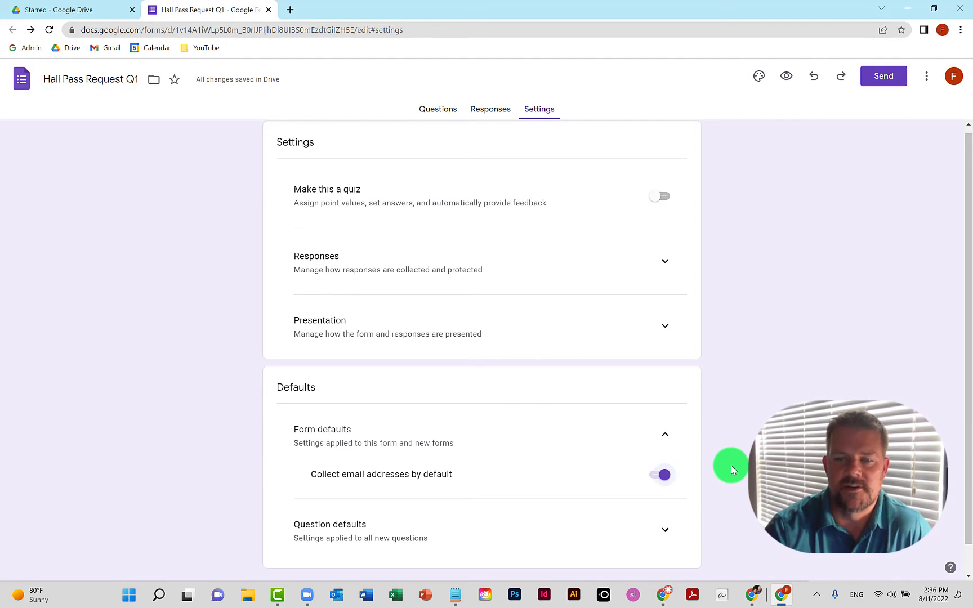
scroll(751, 377, "down", 1)
scroll(752, 375, "up", 1)
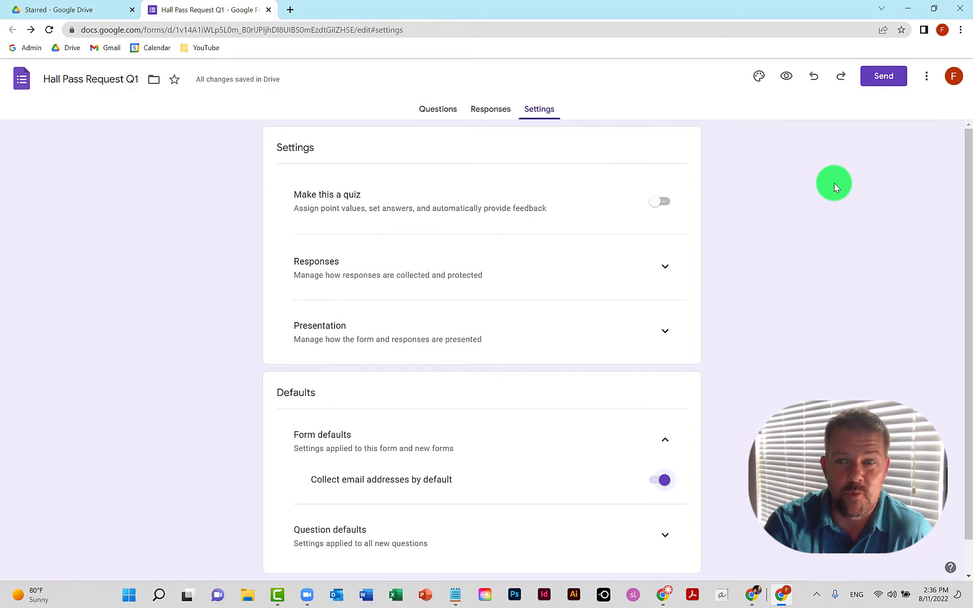
Preview the form as respondents see it, select its web address, and return to the form editor.
left_click(787, 82)
left_click(468, 34)
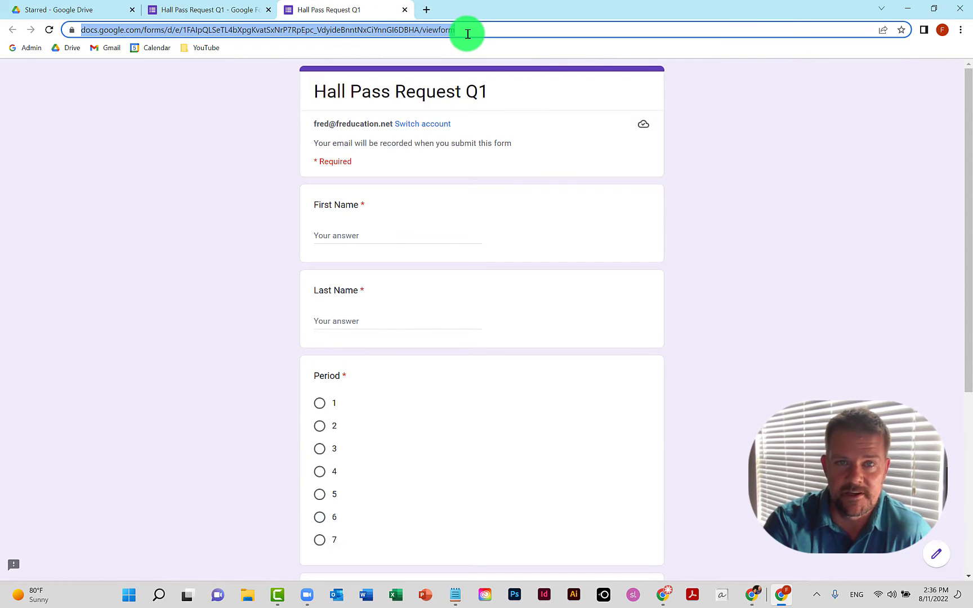
left_click(220, 7)
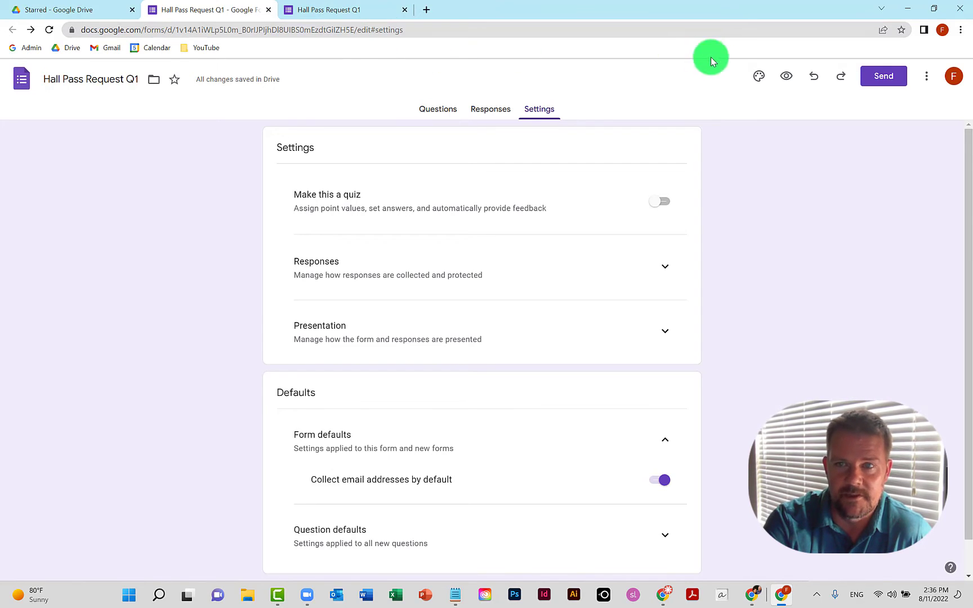
left_click(787, 77)
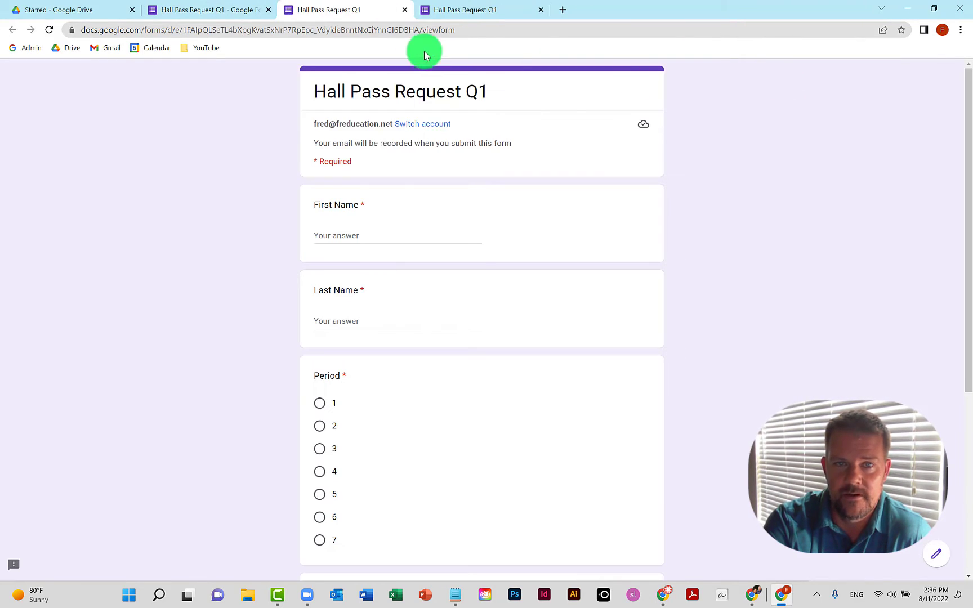
left_click(447, 30)
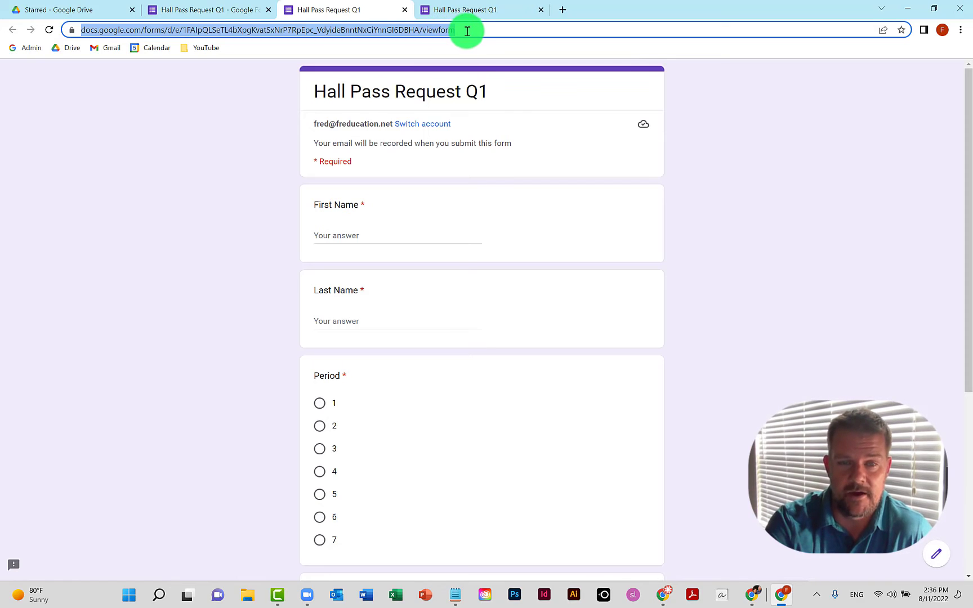
left_click(222, 8)
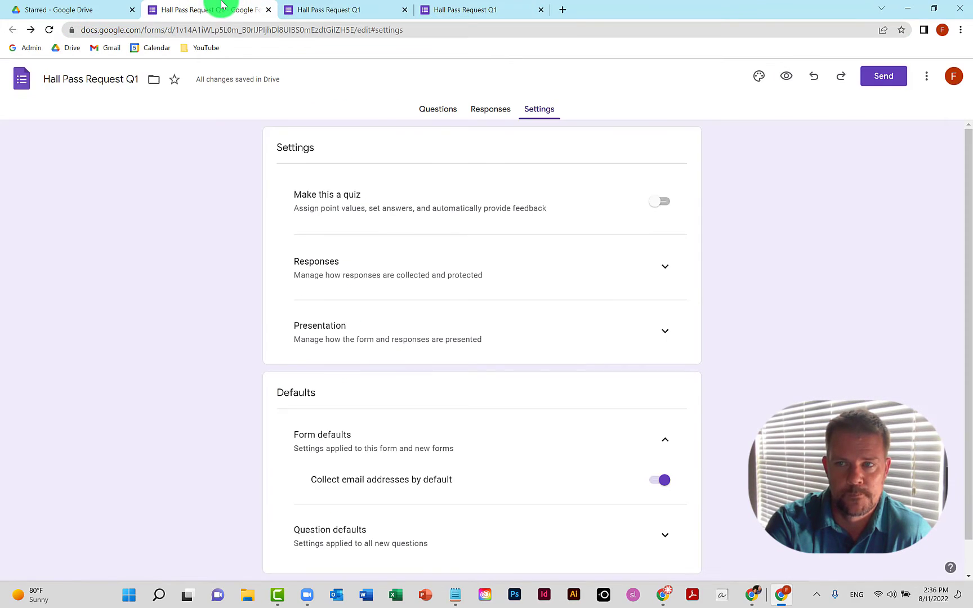
Look over the form's theme options and its list of additional actions.
left_click(759, 77)
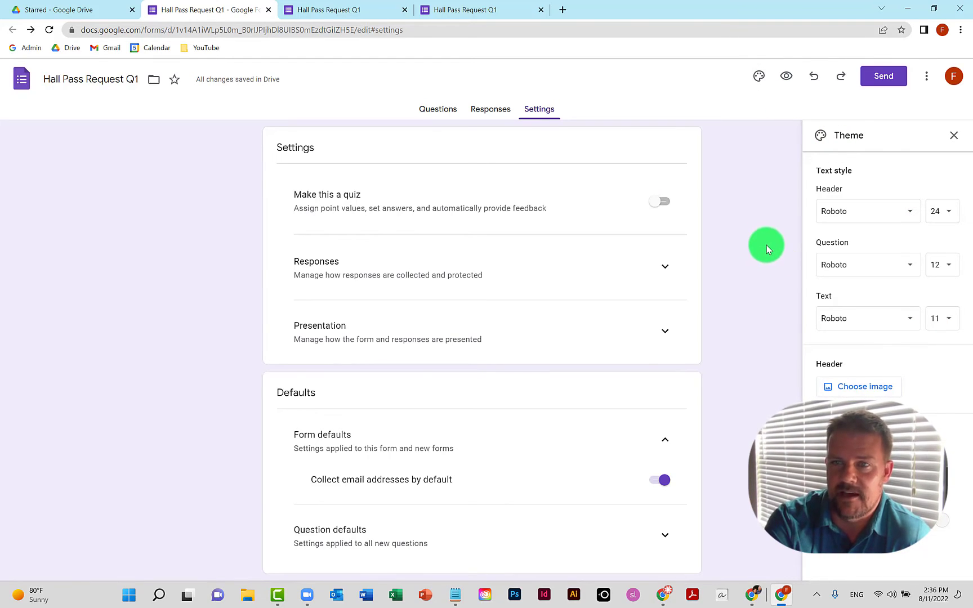
left_click(953, 138)
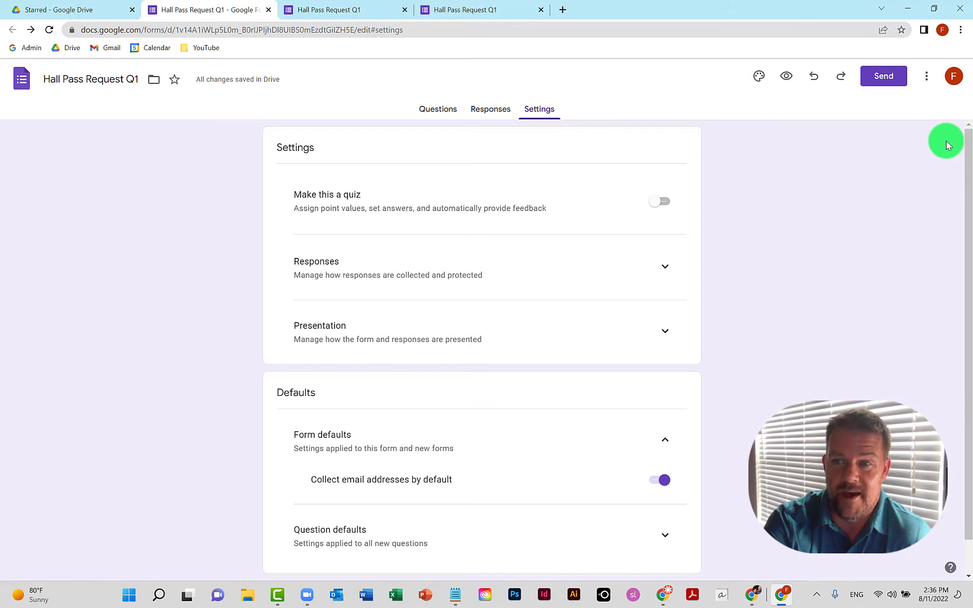
left_click(924, 77)
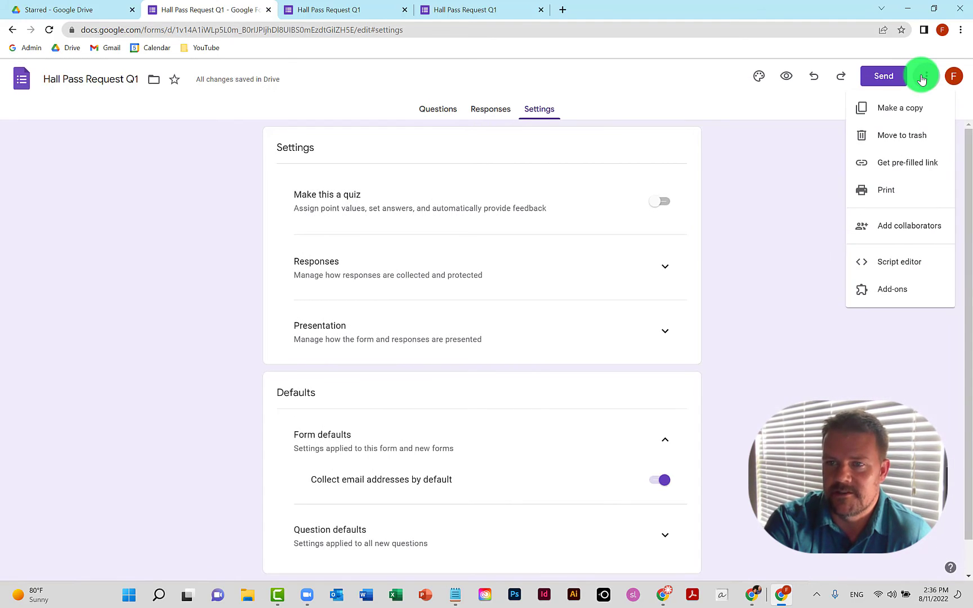
Look over the form's sending options, including the embed HTML code, and close them without sending.
left_click(889, 77)
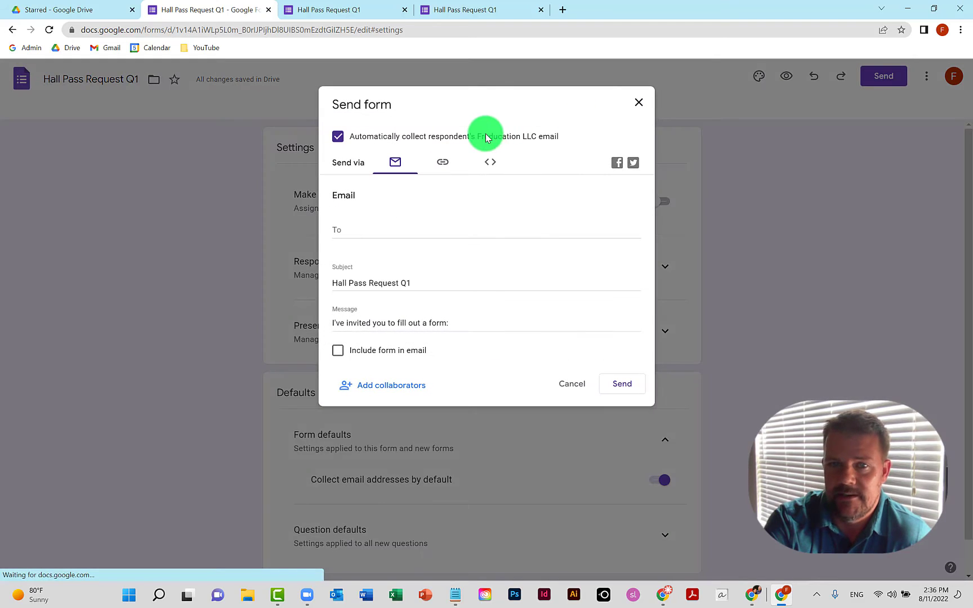
left_click(490, 164)
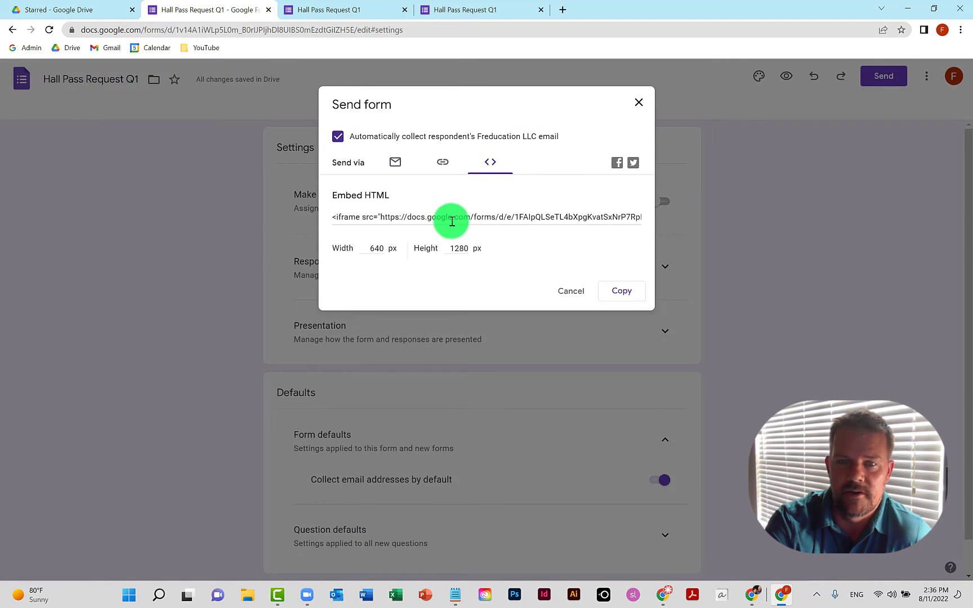
left_click(571, 293)
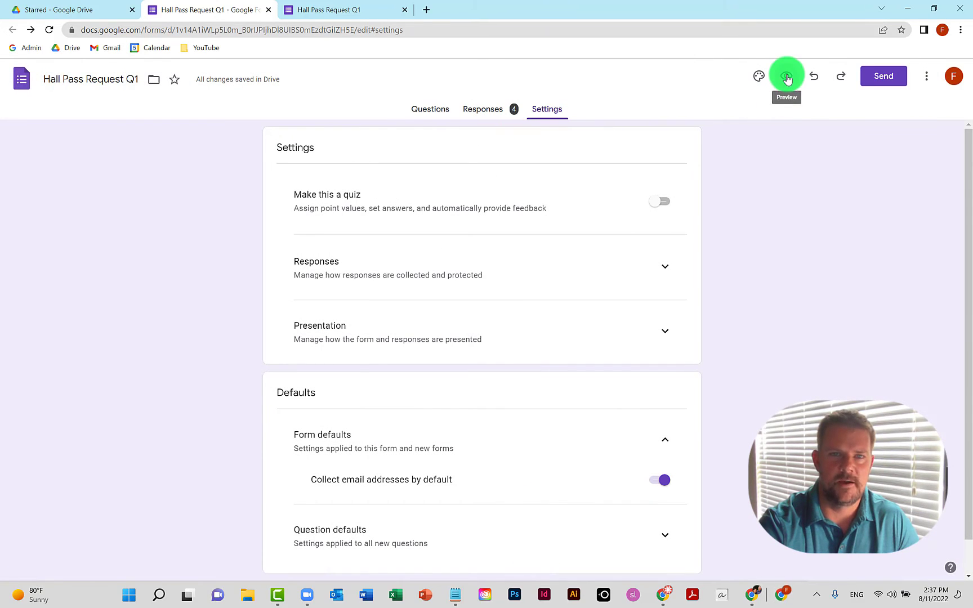
Preview the form as a respondent and fill in the student's first name and last name for a test response.
left_click(786, 77)
left_click(396, 232)
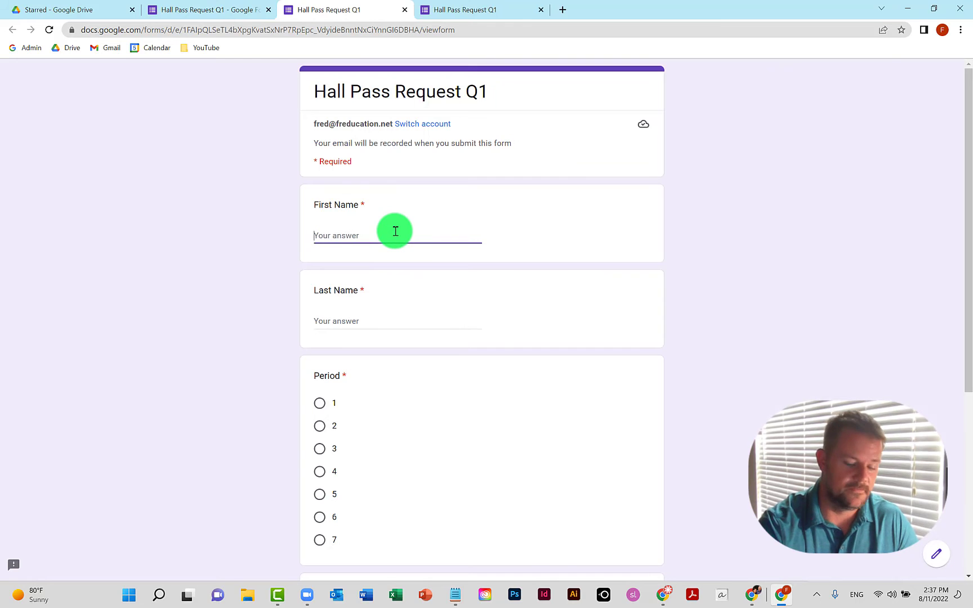
type("Mister")
key("Tab")
type("Johnson")
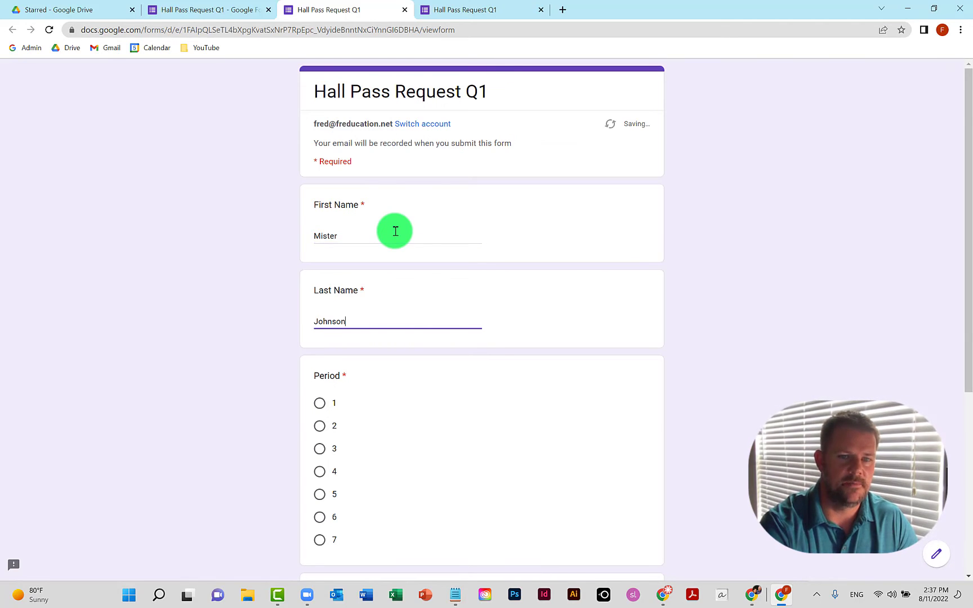
Choose period 1 and the Restroom destination in the test response, and submit it.
scroll(315, 342, "down", 1)
left_click(320, 346)
scroll(235, 291, "down", 4)
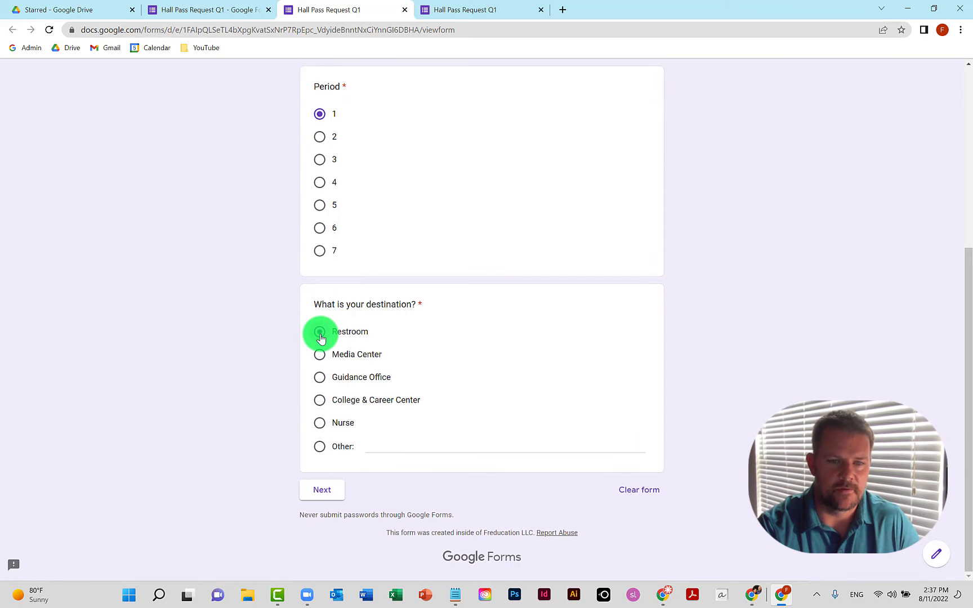
left_click(333, 491)
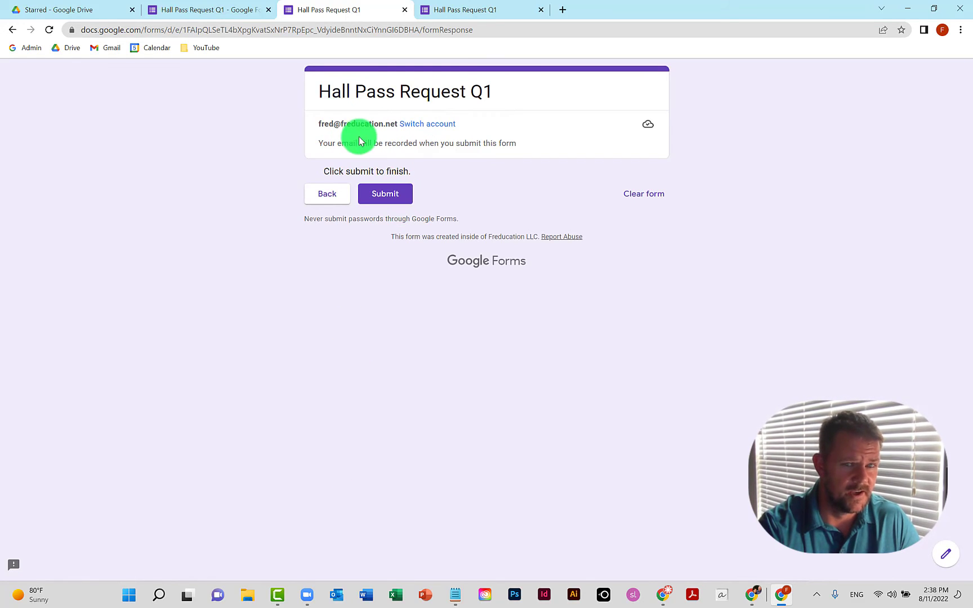
left_click(386, 197)
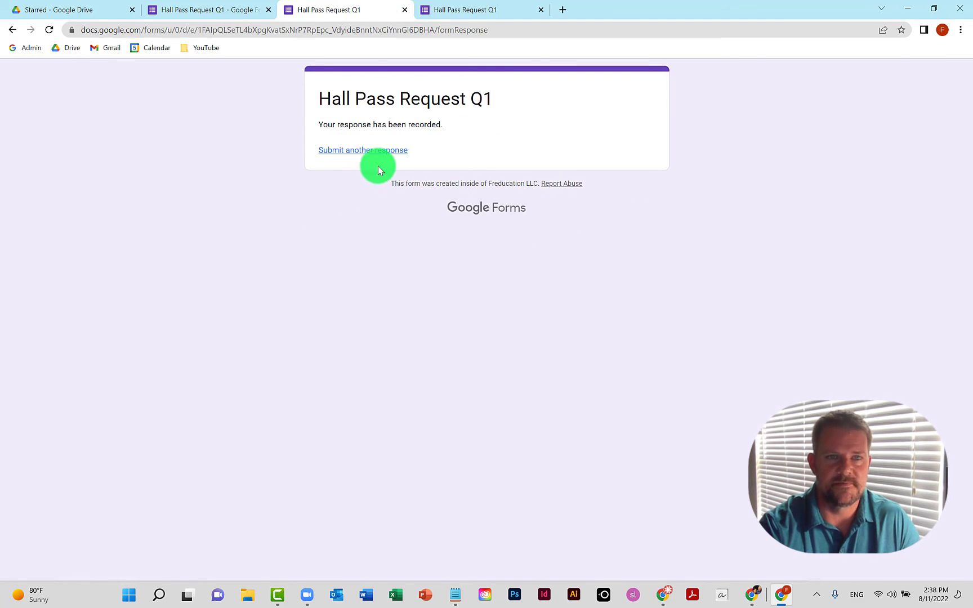
Return to the form editor and review the summary of the collected responses.
left_click(228, 13)
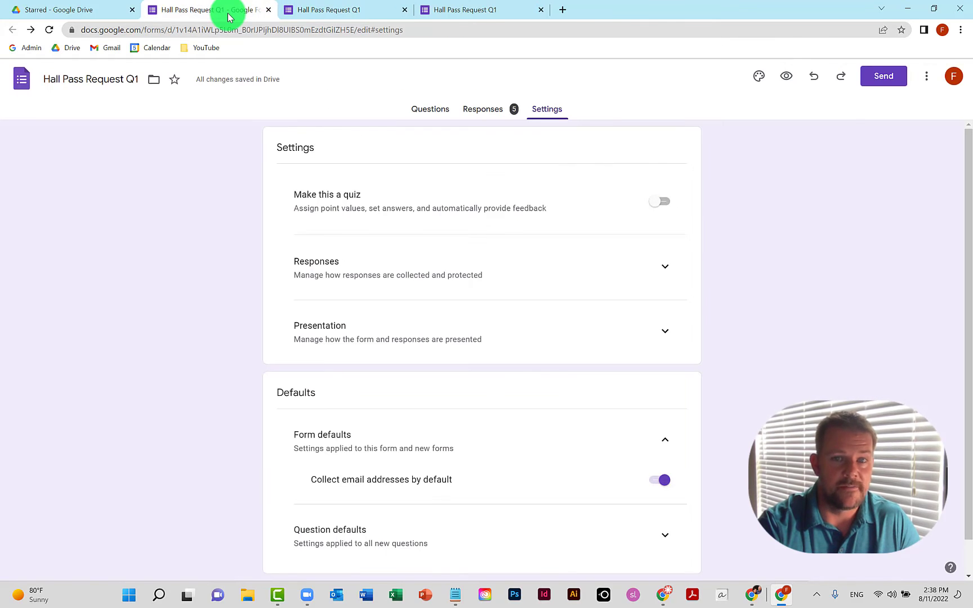
left_click(476, 115)
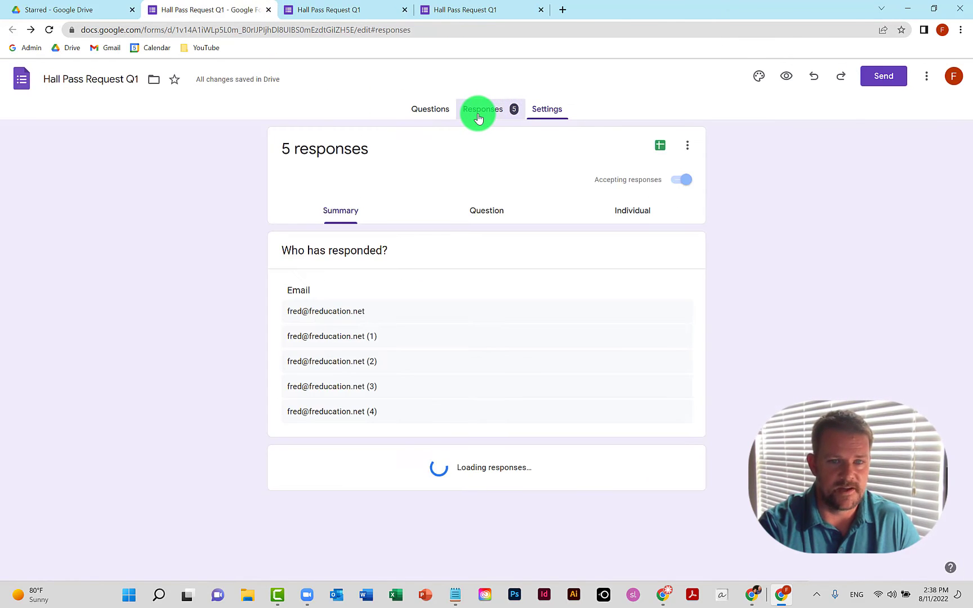
scroll(341, 263, "down", 4)
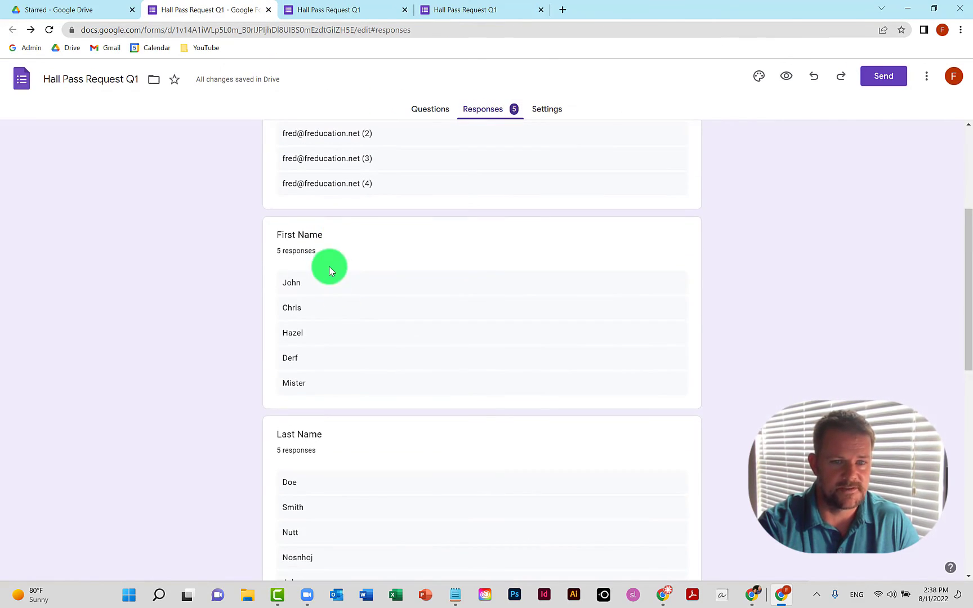
scroll(667, 171, "up", 4)
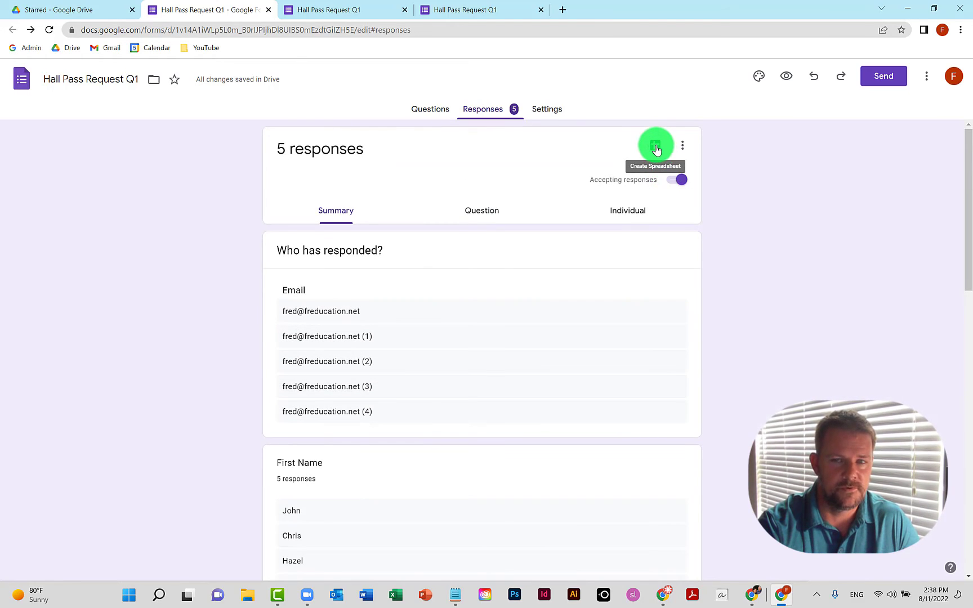
Create a new spreadsheet as the form's response destination and look over the recorded timestamps, trip purposes and first names.
left_click(656, 147)
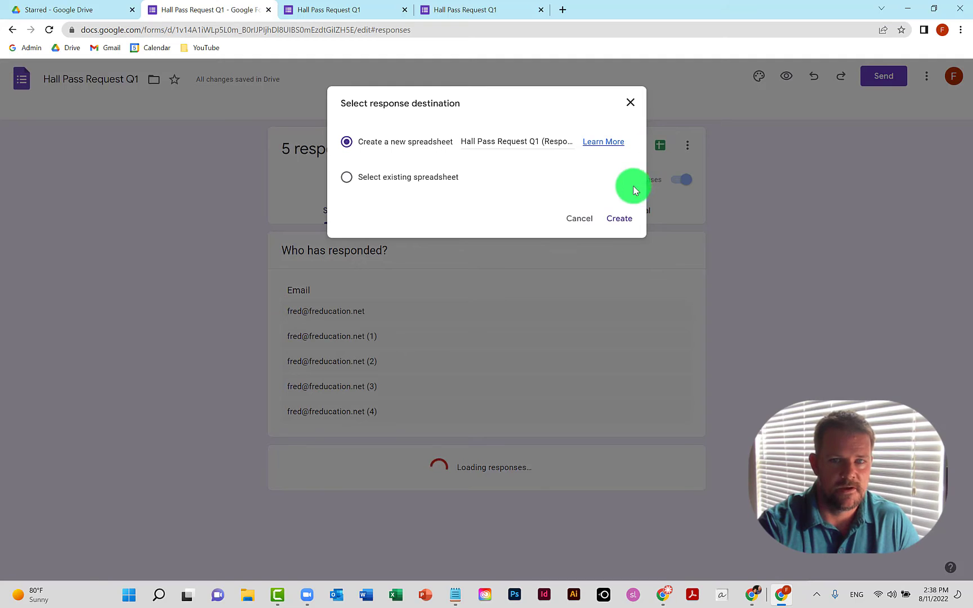
left_click(621, 218)
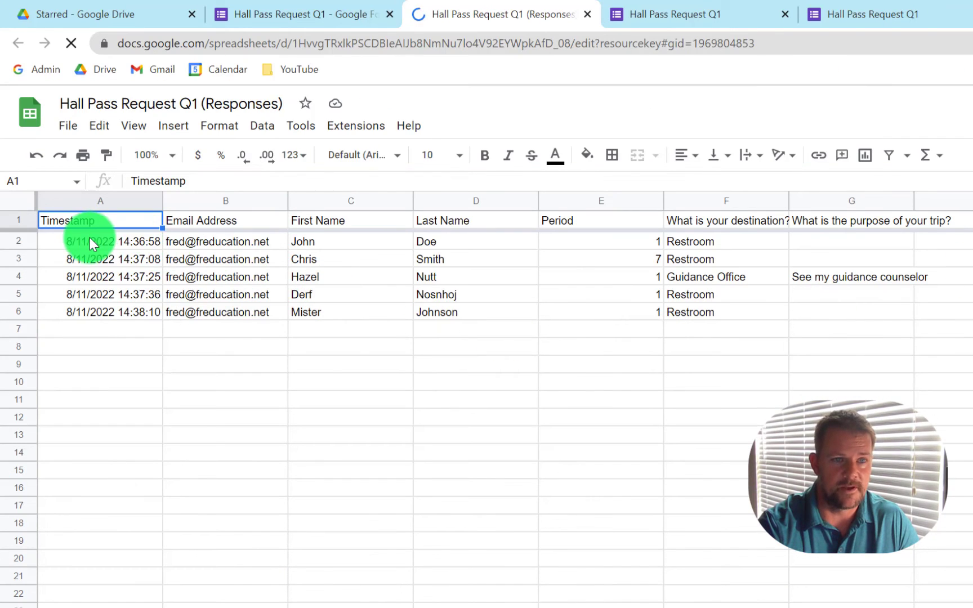
left_click_drag(90, 239, 113, 313)
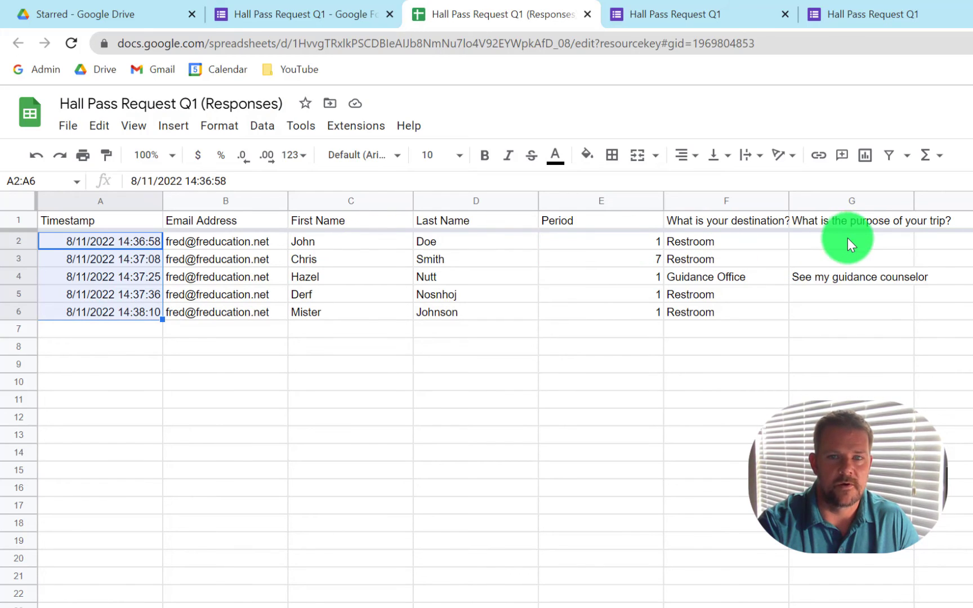
left_click(829, 297)
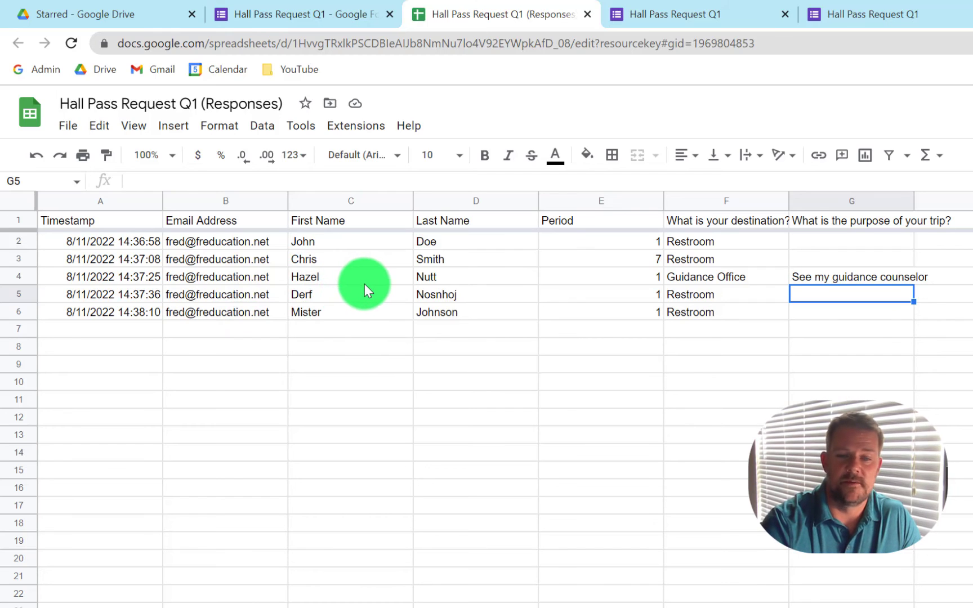
left_click(334, 312)
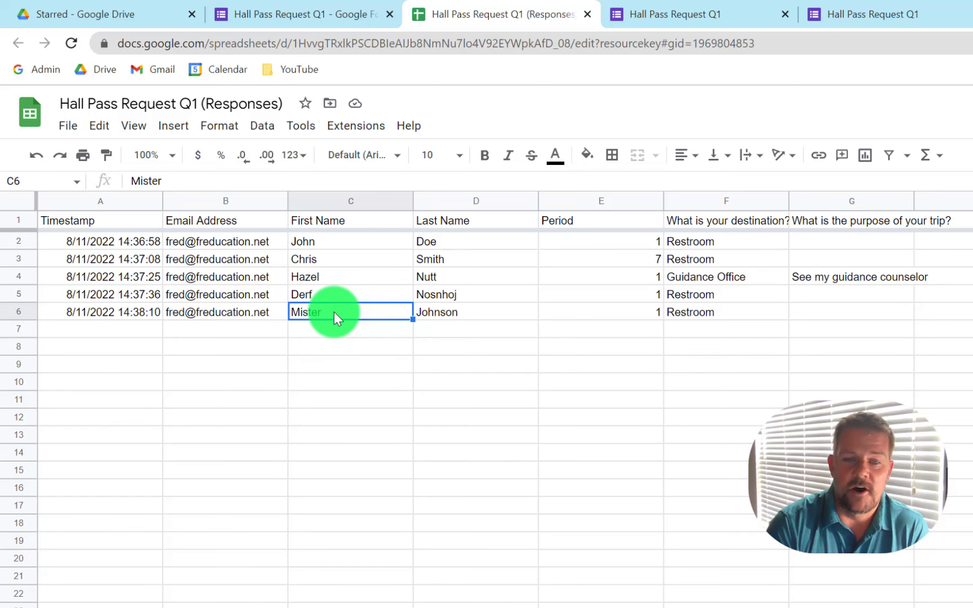